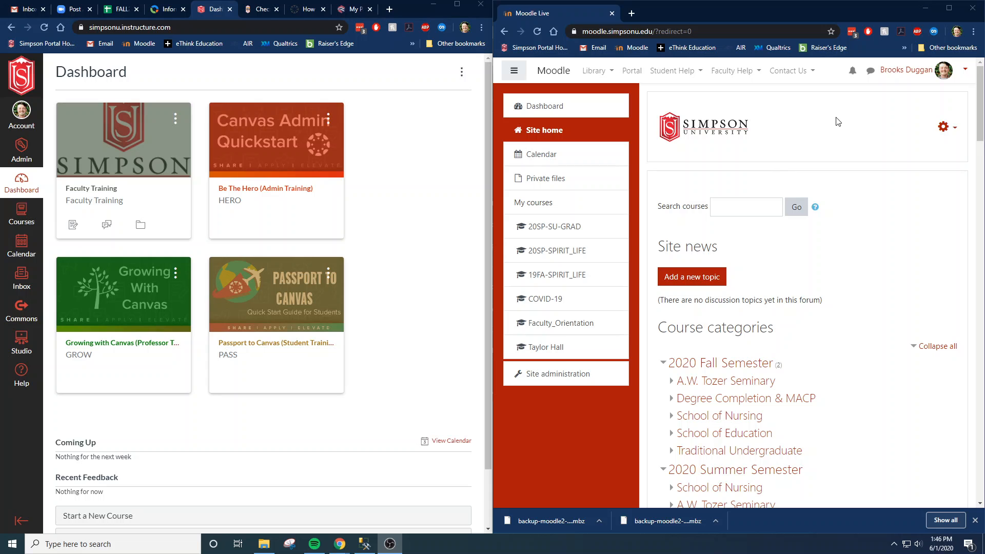
scroll(840, 195, down, 3)
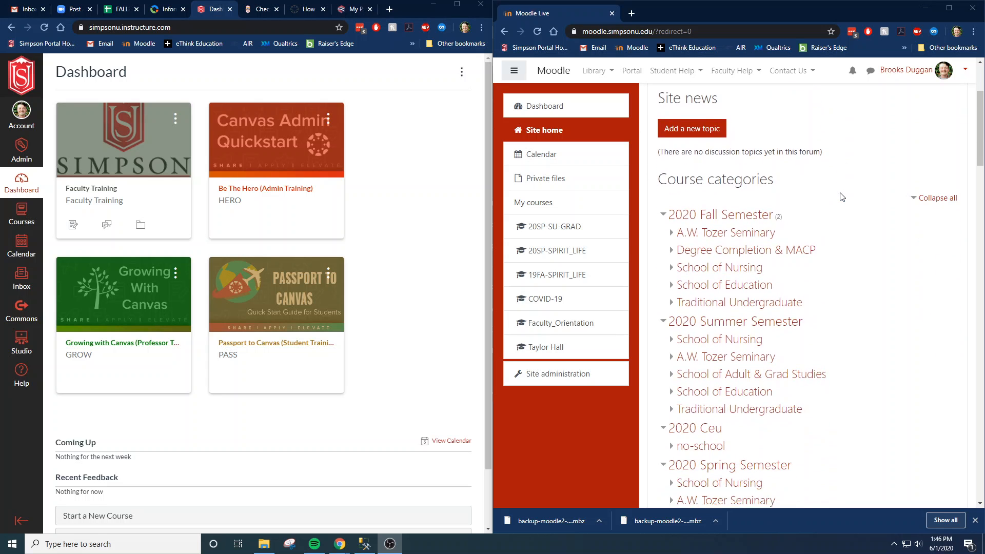
scroll(841, 196, down, 2)
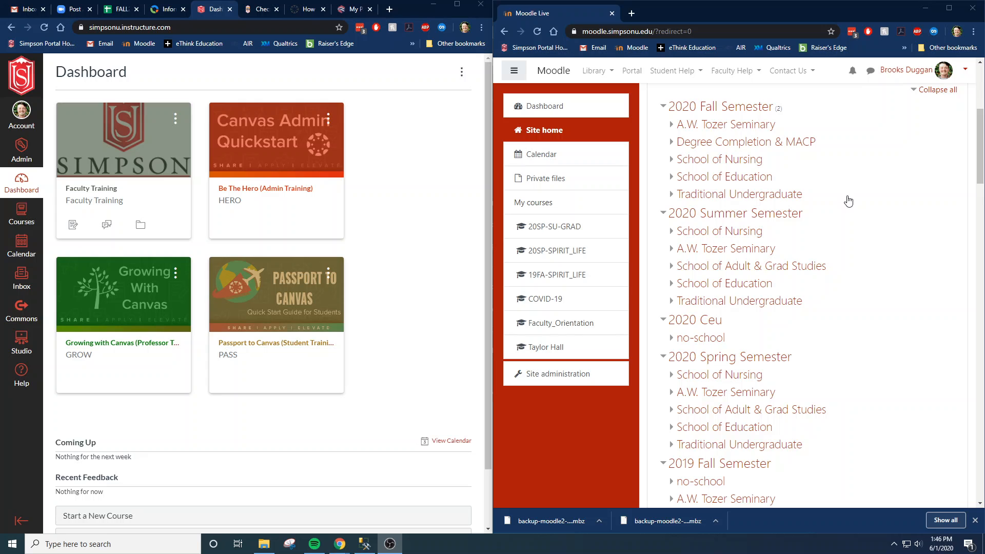
scroll(849, 202, down, 2)
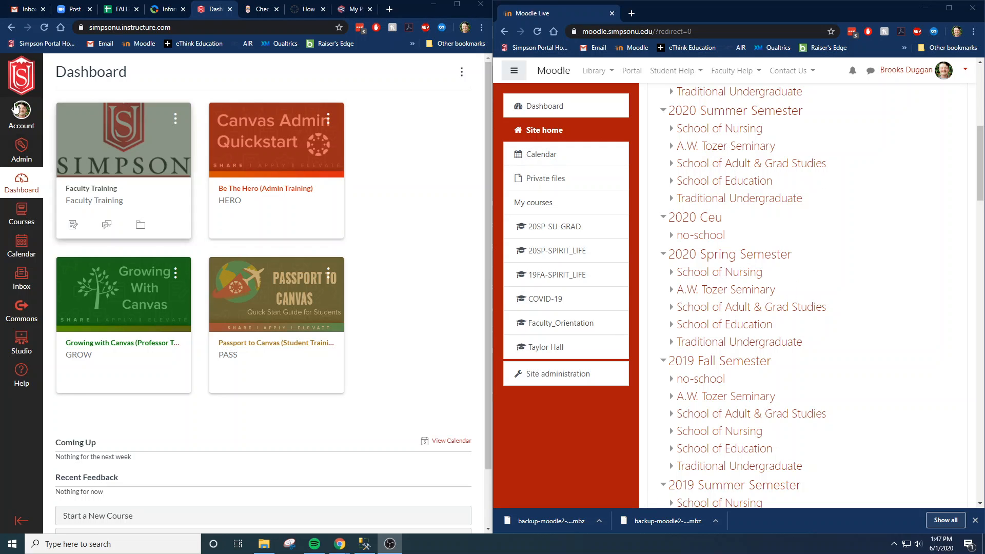
Open the Simpson University account's course list in the Canvas admin area and start adding a new course
click(27, 151)
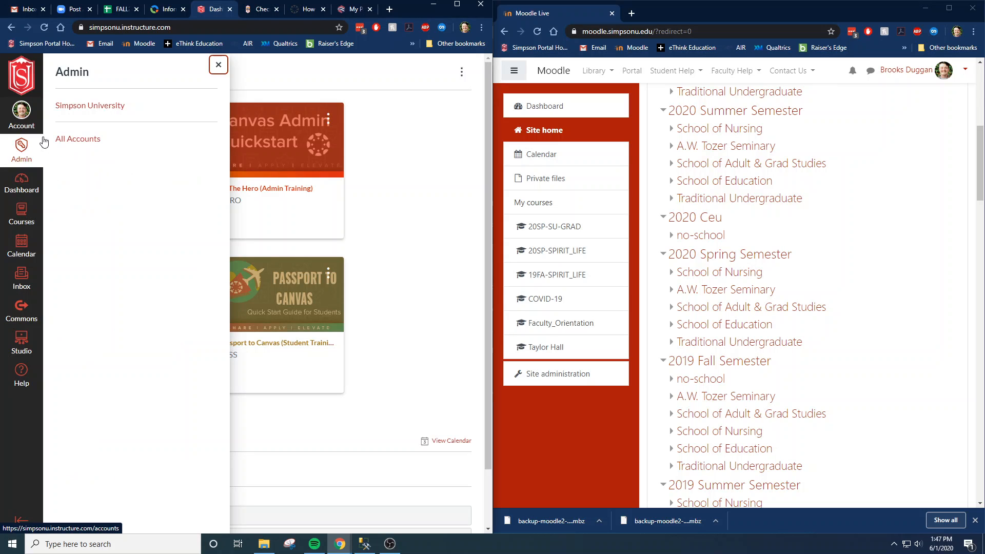
click(91, 112)
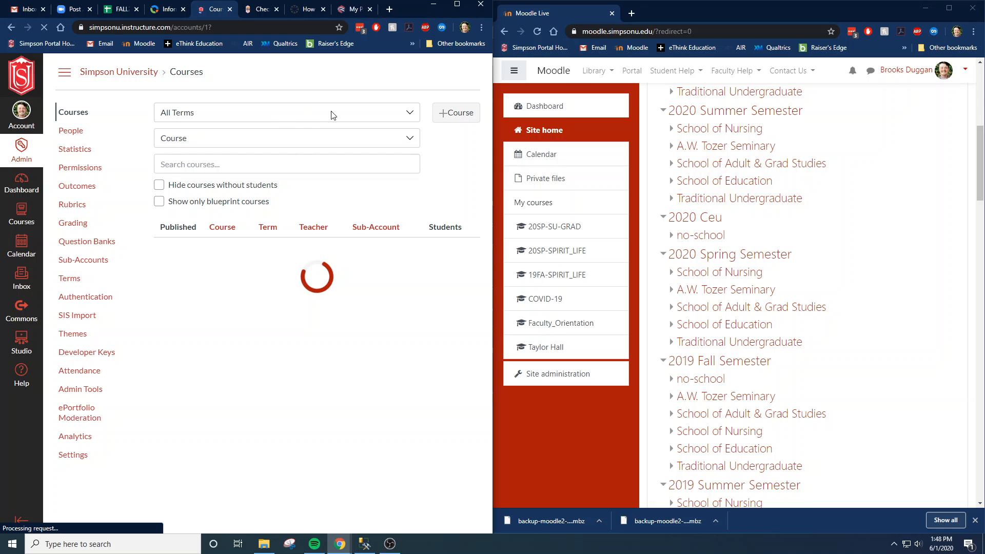
click(385, 114)
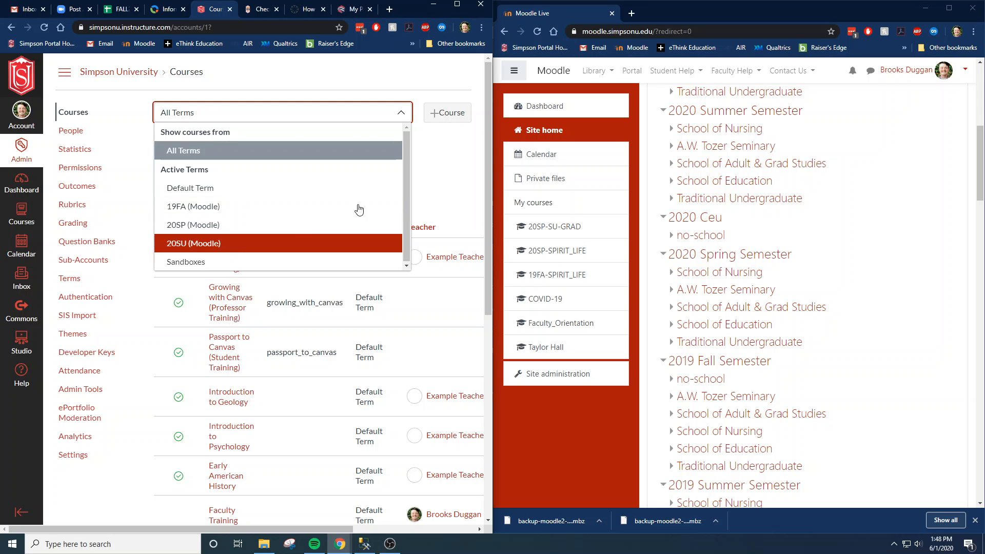
click(457, 153)
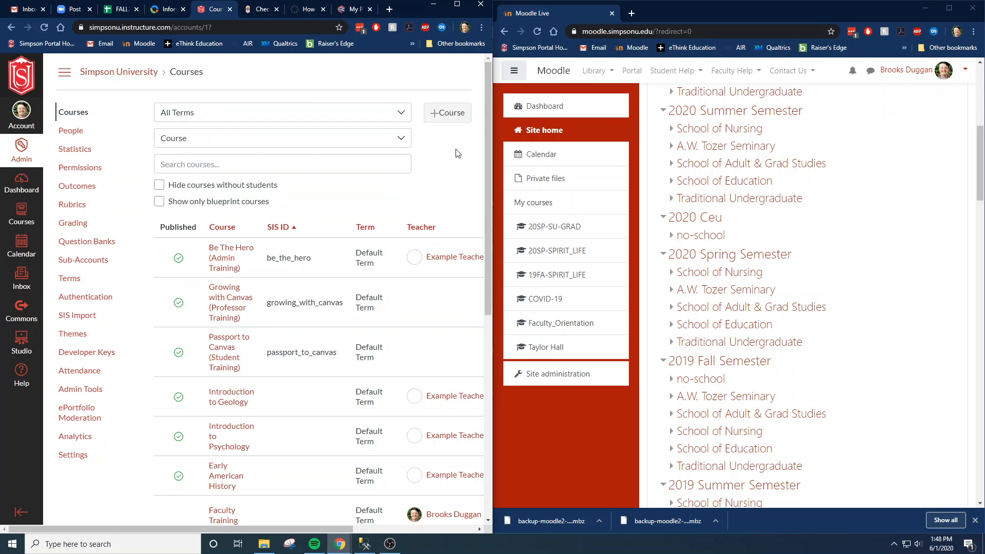
click(454, 113)
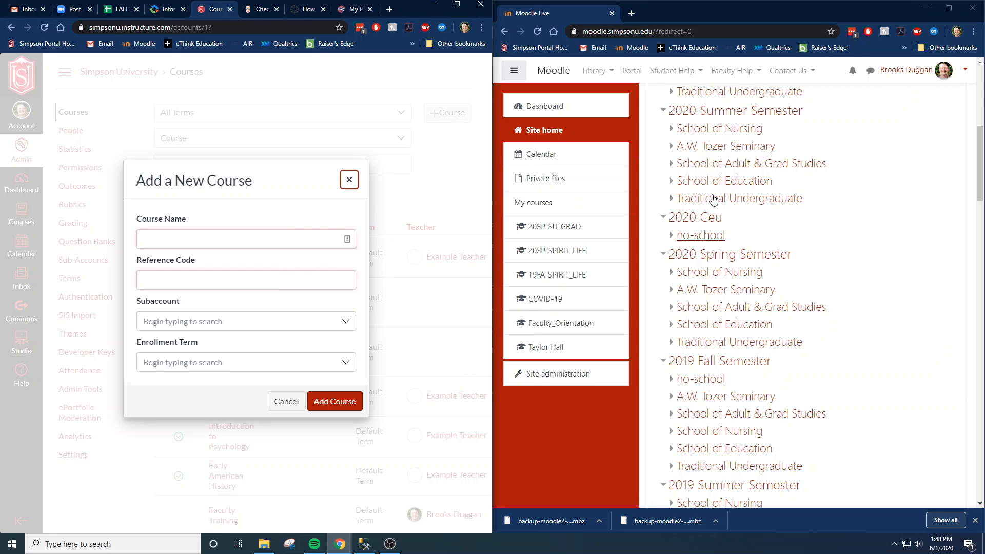
Switch to File Explorer and open the TUG folder inside Academics > CELT (Moodle & Canvas) > Moodle to Canvas (Courses) > 19FA
mouse_move(264, 546)
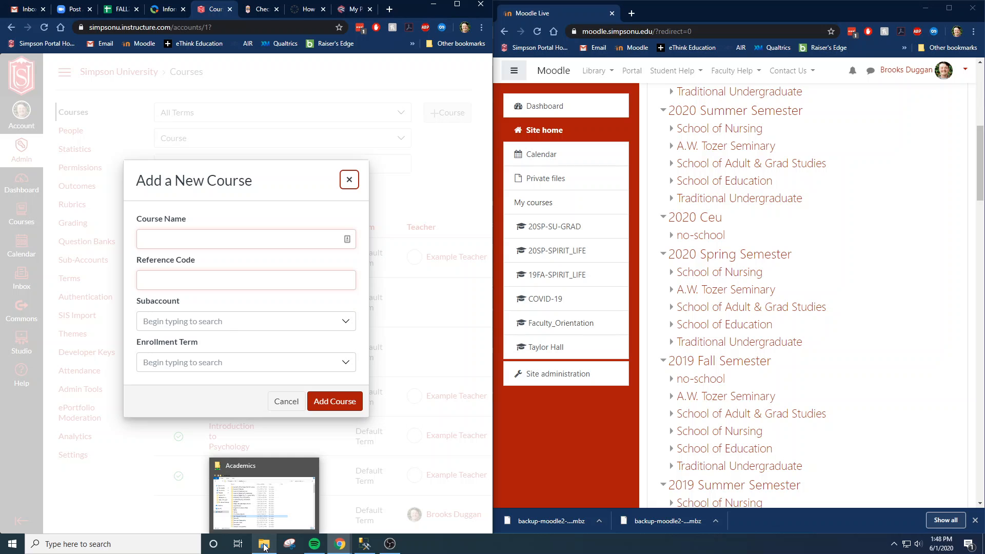
click(264, 547)
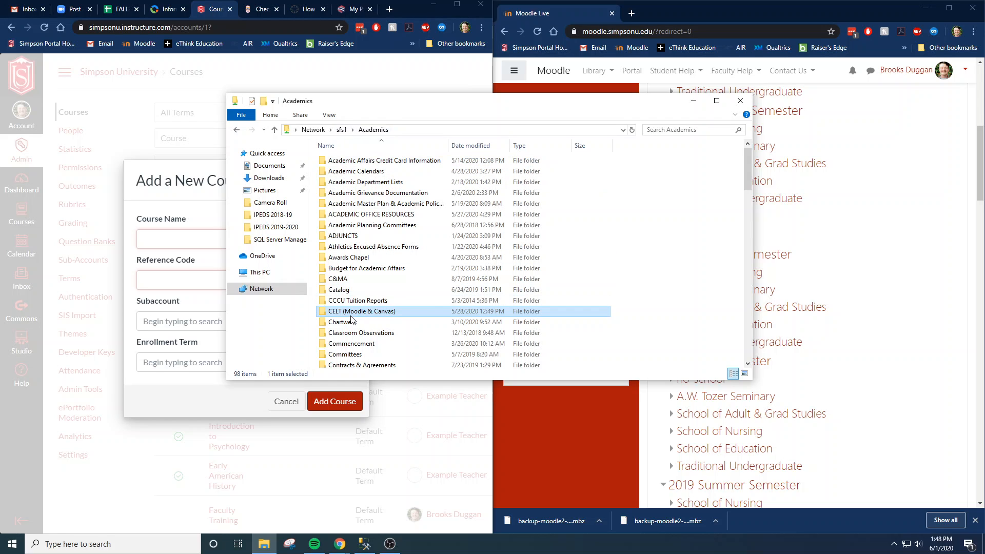
double_click(399, 312)
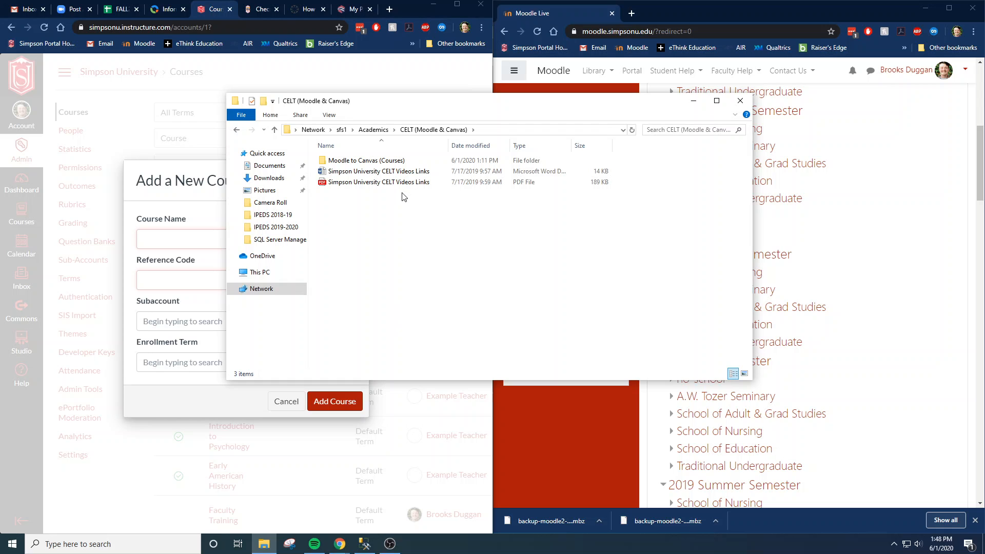
double_click(389, 163)
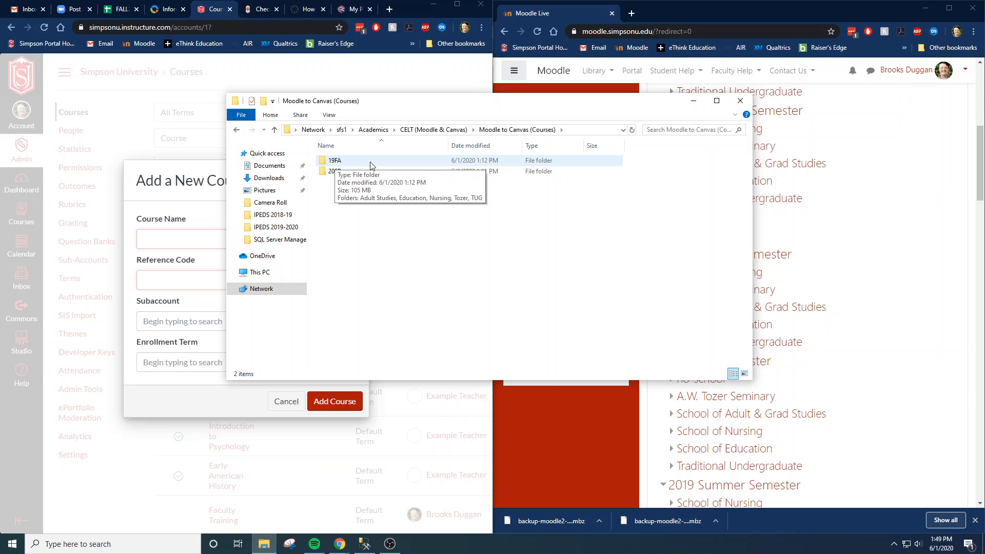
double_click(370, 162)
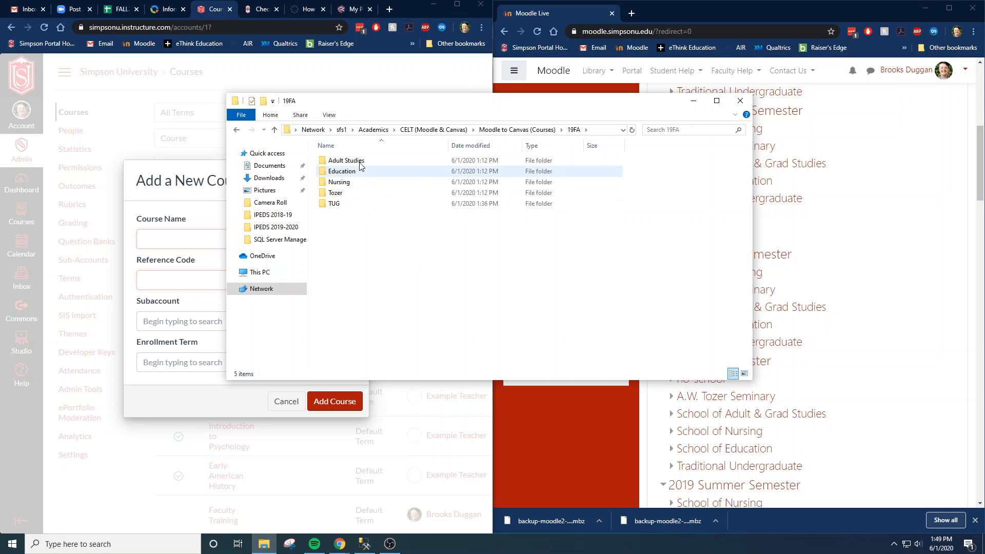
drag(460, 95, 313, 80)
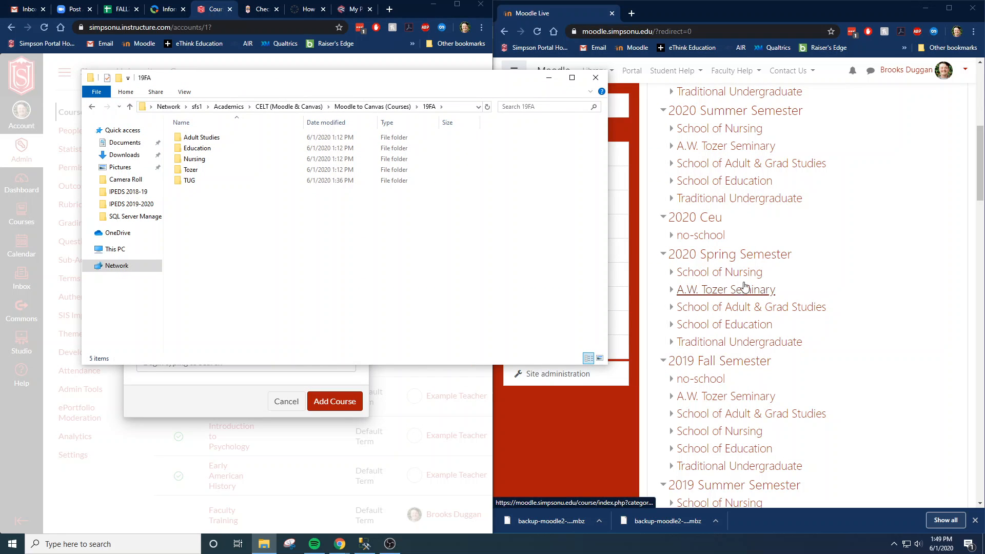
scroll(774, 382, down, 1)
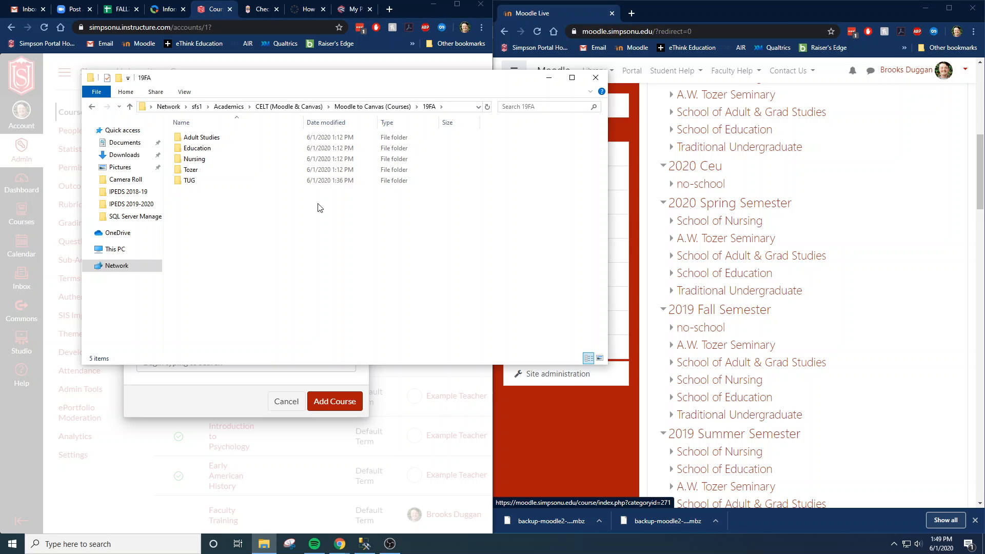
double_click(204, 181)
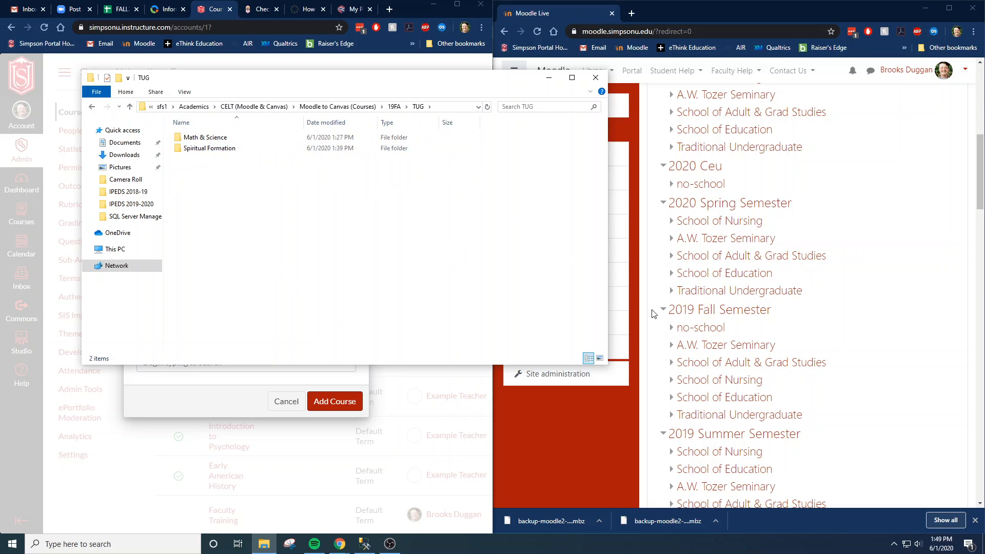
Open Moodle's 2019 Fall Semester Traditional Undergraduate > Spiritual Formation category and the matching Spiritual Formation folder in File Explorer
click(731, 419)
click(731, 418)
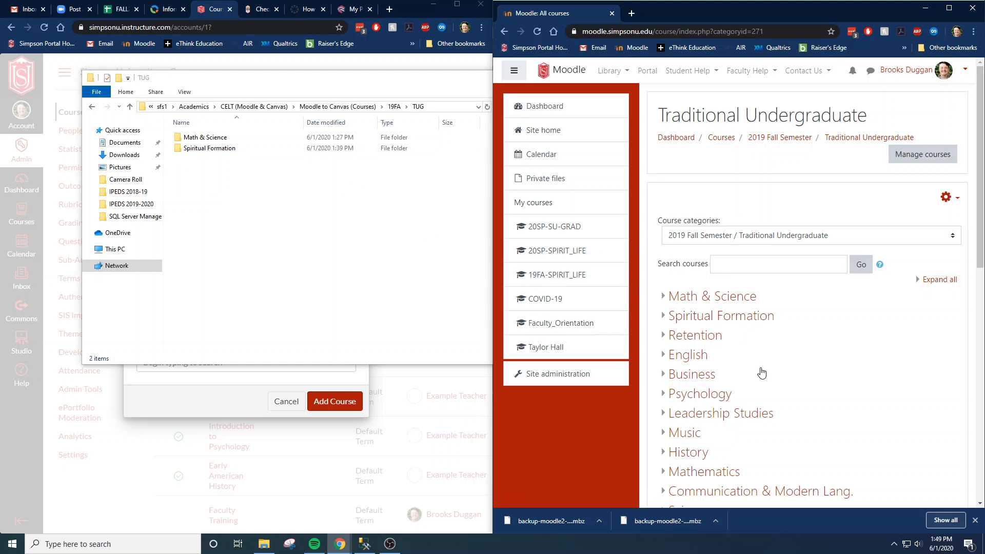
right_click(330, 179)
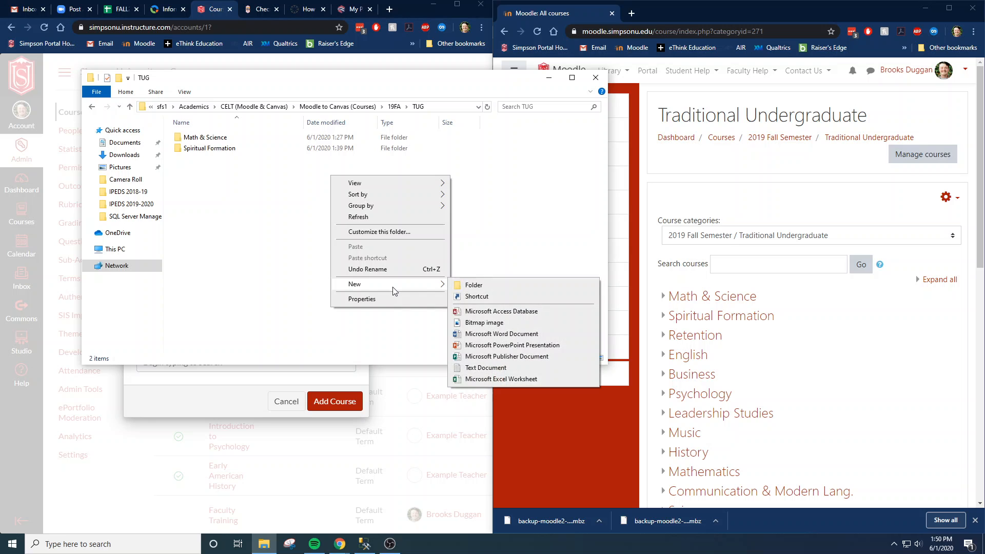
click(488, 182)
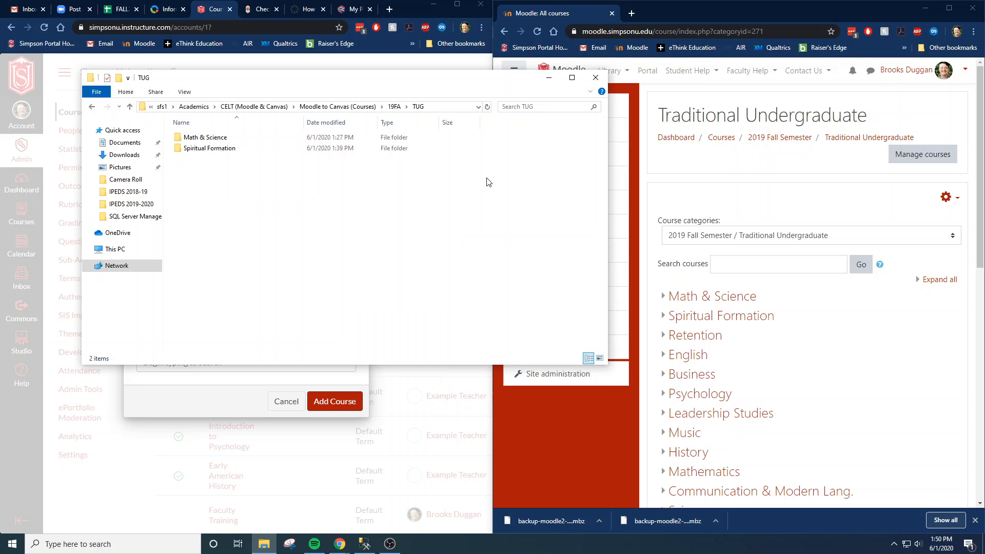
click(718, 317)
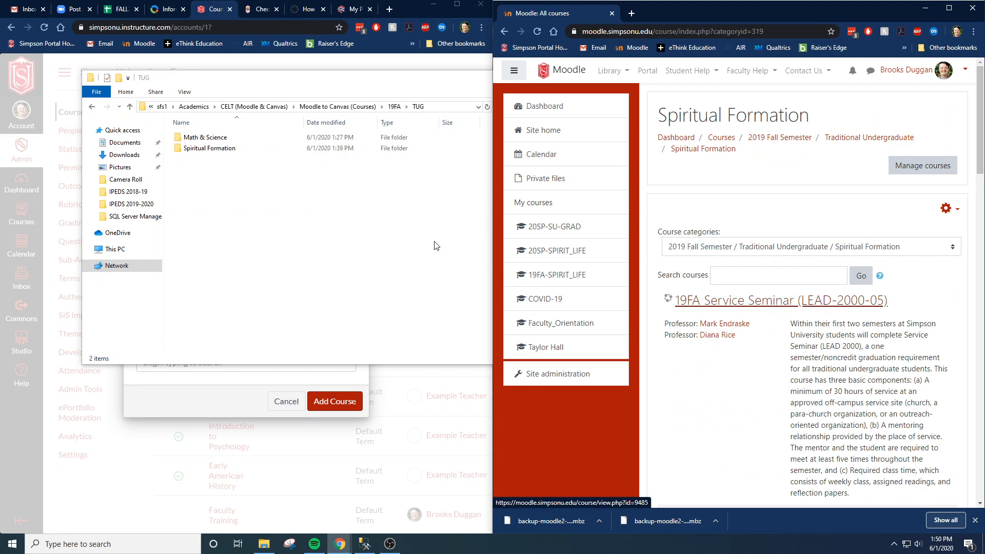
click(222, 150)
double_click(222, 149)
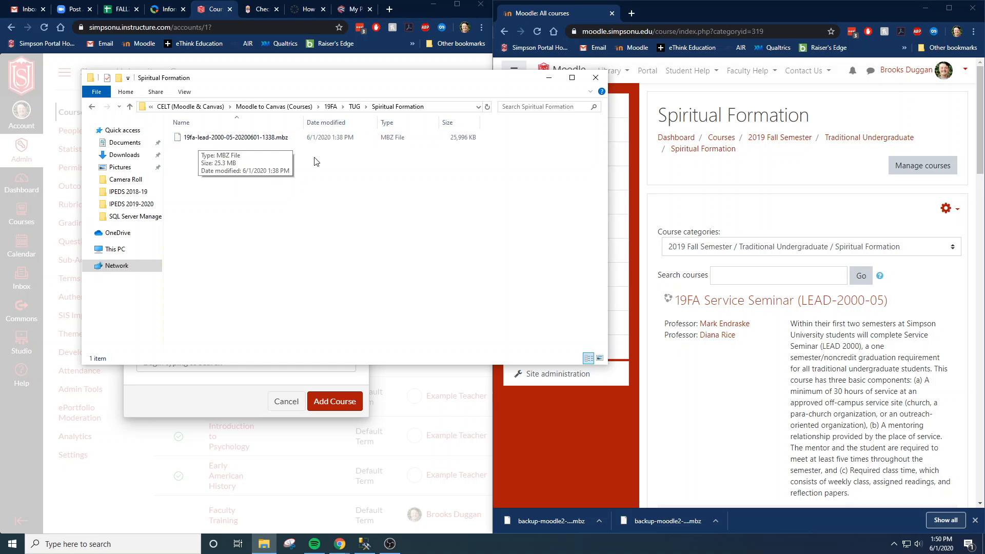
Open the 19FA Service Seminar (LEAD-2000-04) course in Moodle and show it without its navigation drawer beside Canvas's Add a New Course form
scroll(835, 268, down, 1)
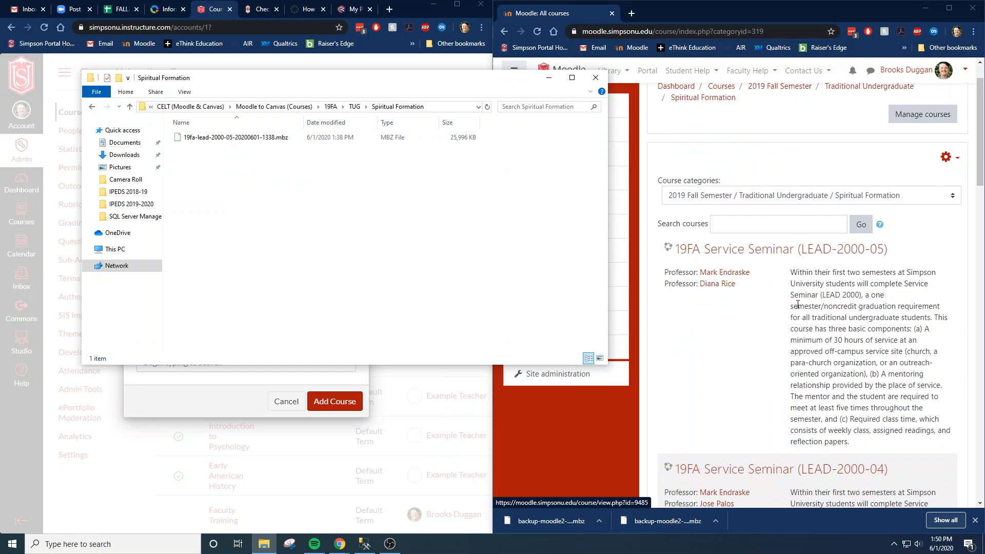
scroll(844, 322, down, 2)
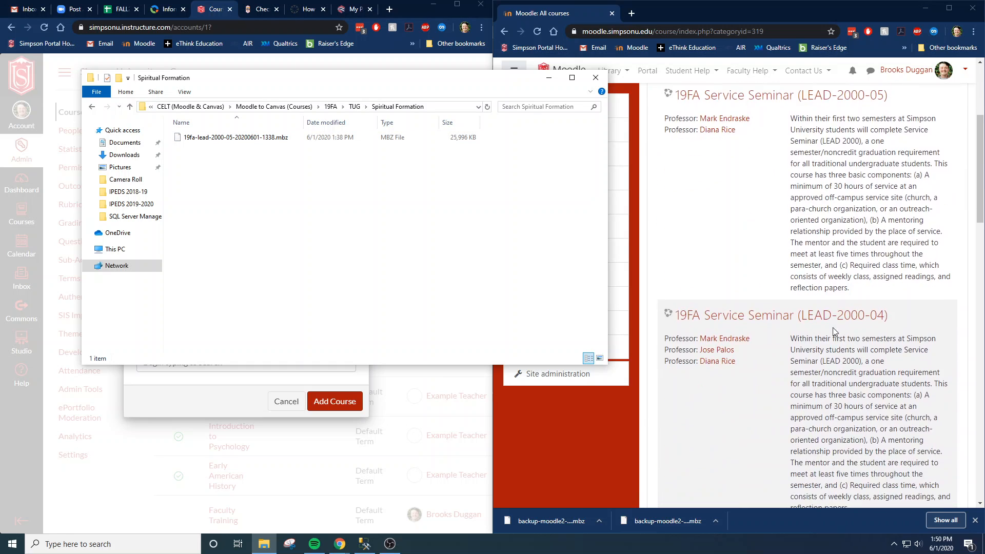
scroll(844, 322, down, 1)
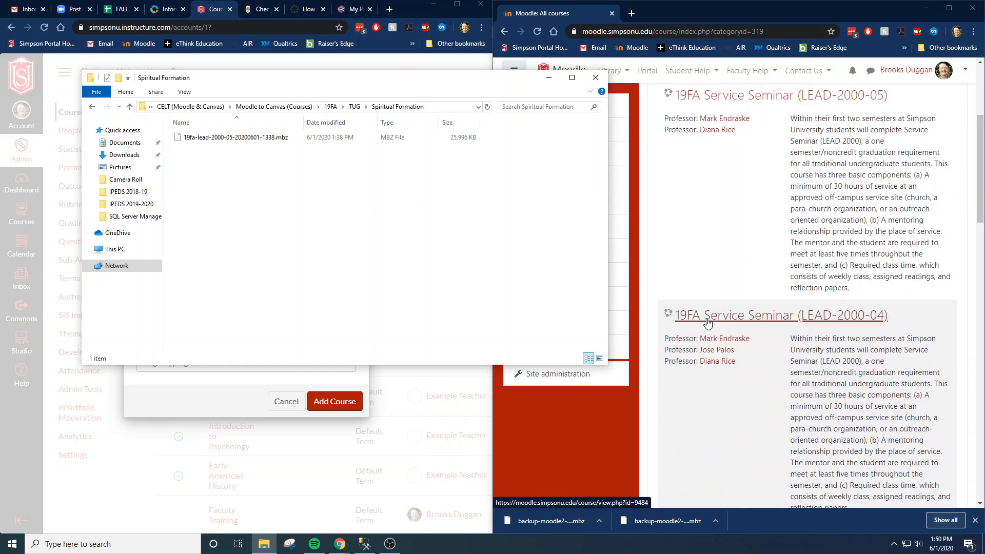
click(862, 322)
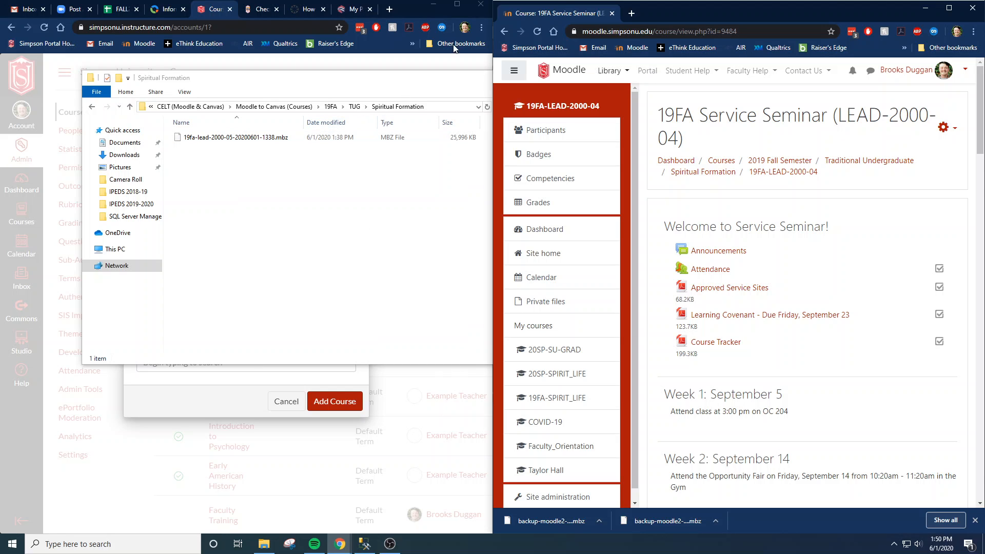
click(409, 2)
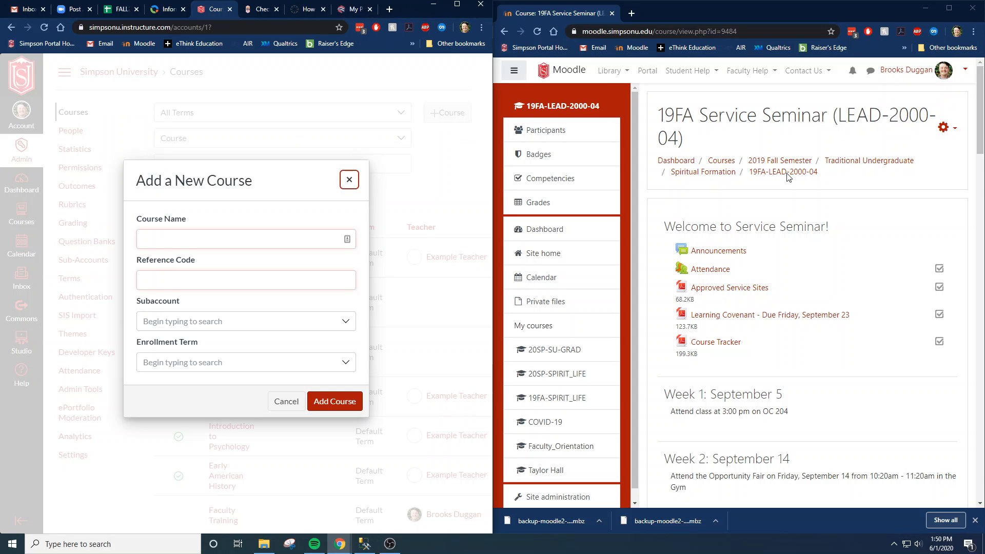
click(514, 70)
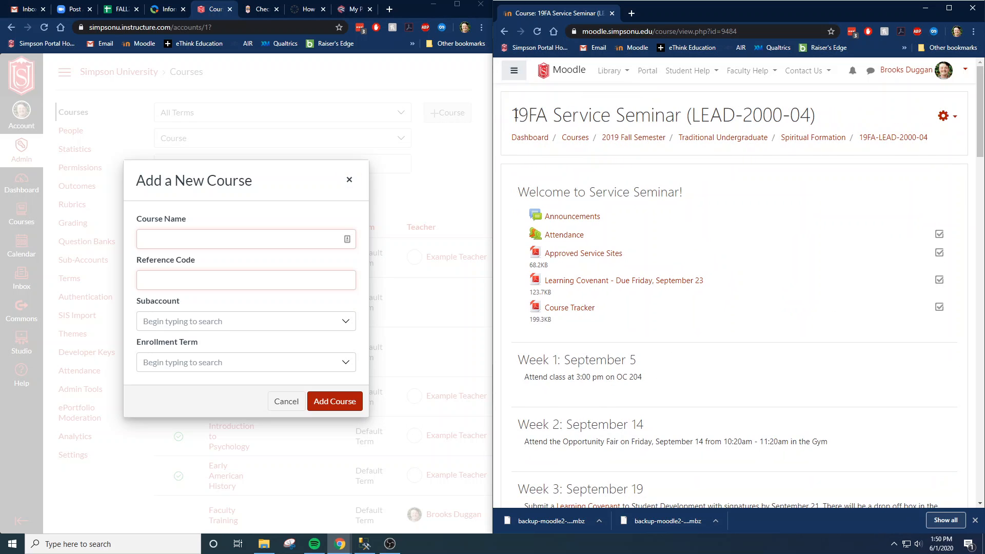
Copy the Moodle course title 19FA Service Seminar (LEAD-2000-04) into the new Canvas course's name
drag(513, 114, 817, 111)
click(817, 111)
triple_click(814, 109)
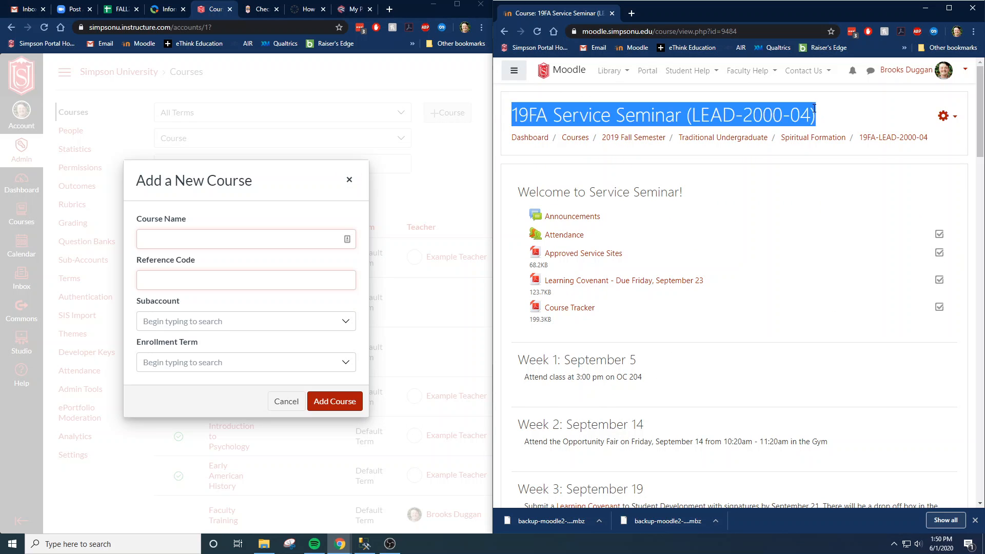
right_click(759, 118)
click(815, 123)
click(238, 234)
right_click(177, 237)
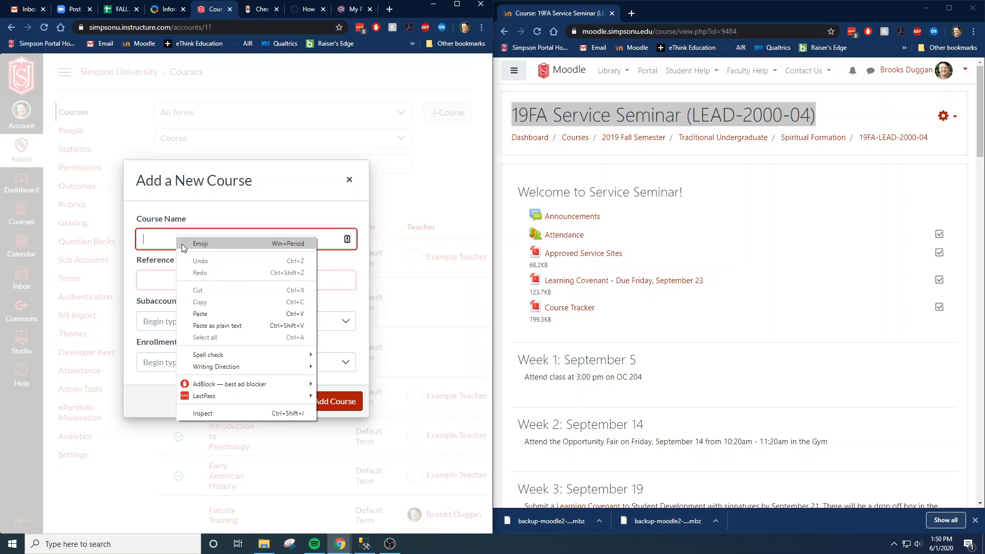
click(223, 310)
Copy LEAD-2000-04 from the Moodle title as the reference code and set the enrollment term to 19FA (Moodle)
click(693, 118)
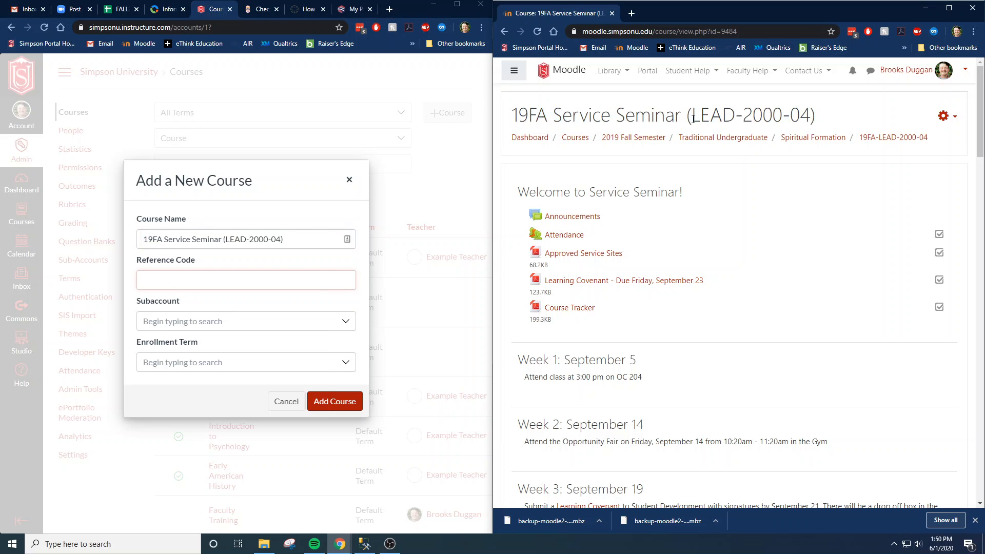
drag(693, 115, 808, 117)
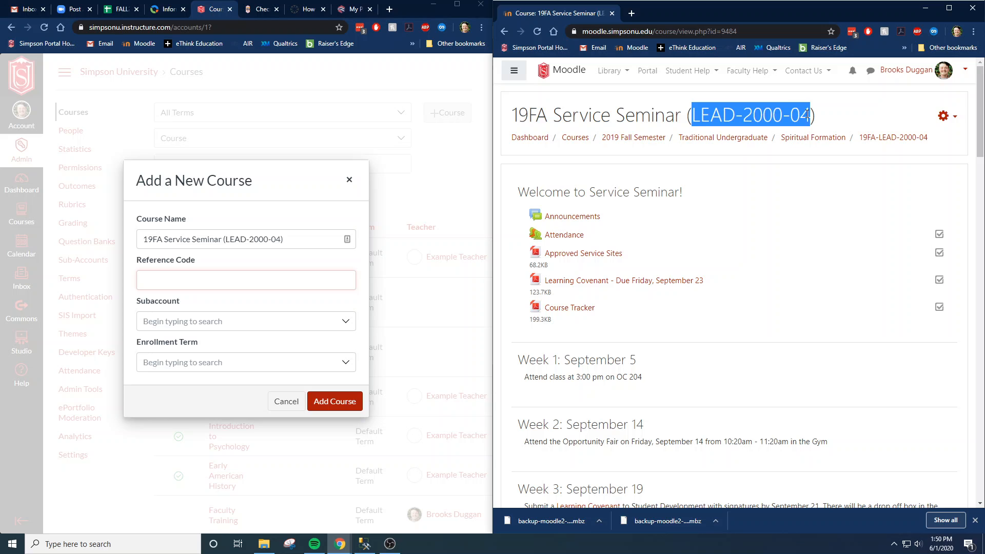
right_click(807, 118)
click(848, 126)
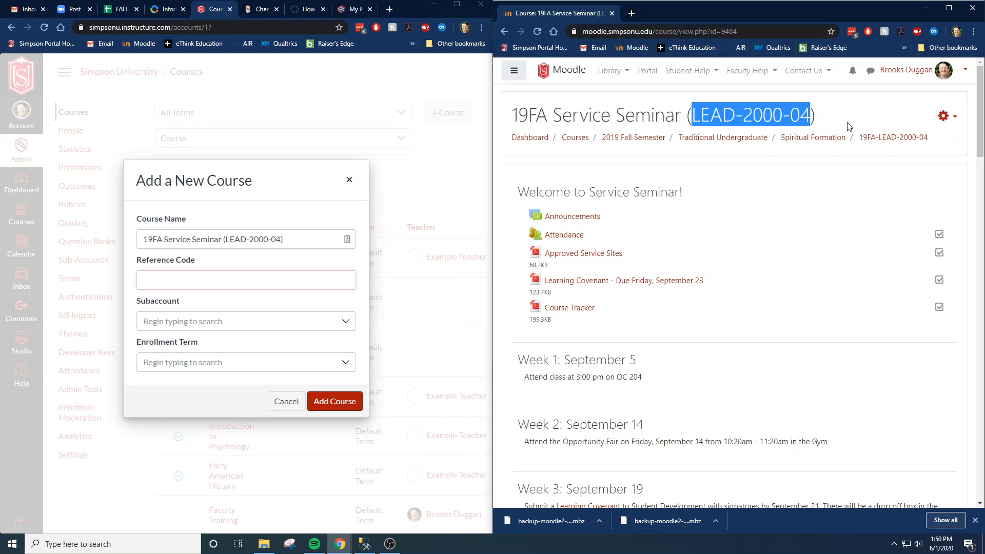
click(206, 280)
right_click(206, 283)
click(240, 358)
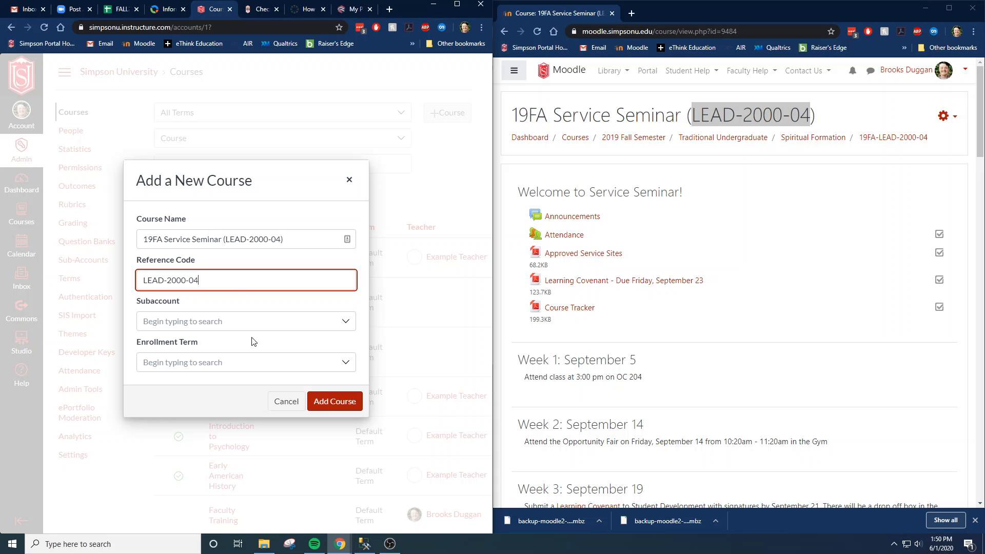
click(291, 365)
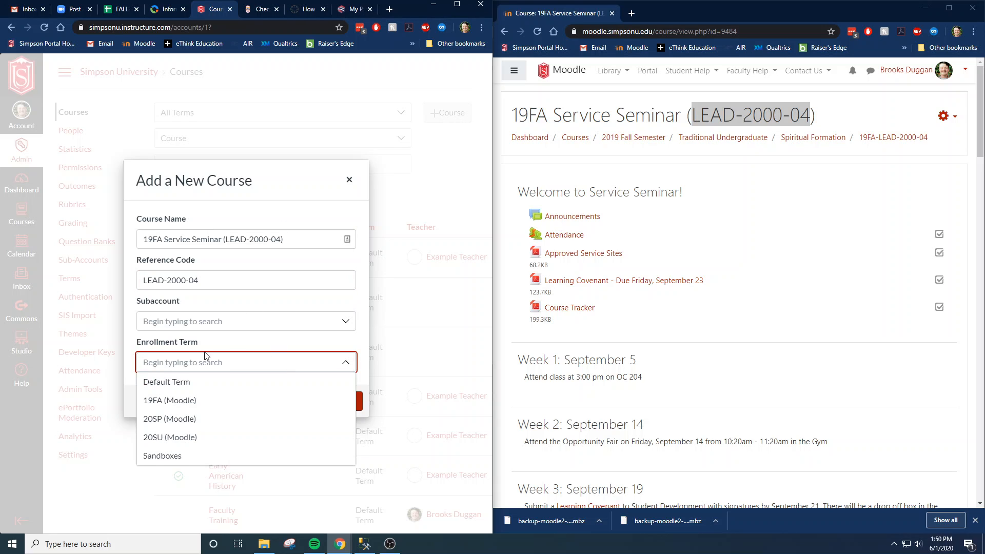
click(203, 403)
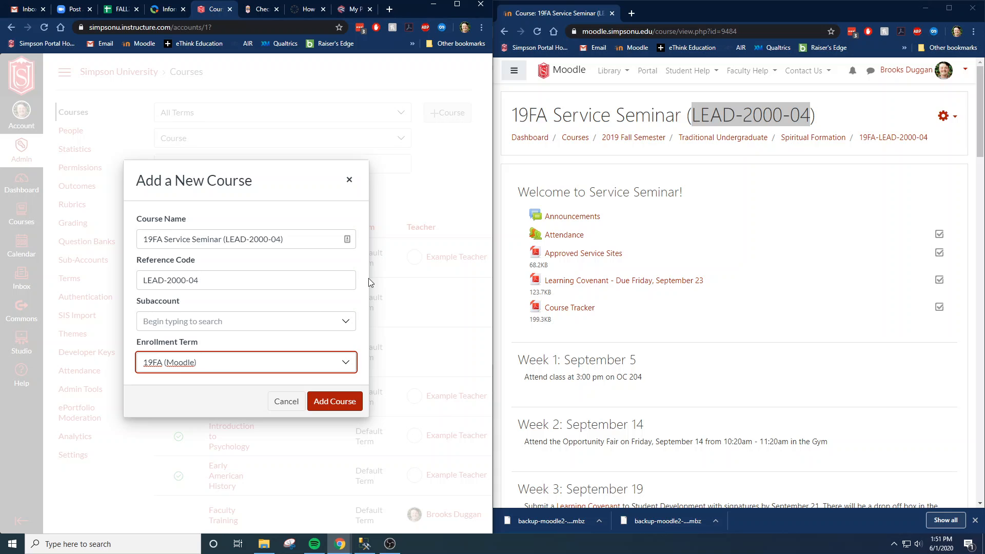
Confirm 19FA (Moodle) as the enrollment term and add the new course to Canvas
click(264, 357)
click(195, 399)
click(336, 403)
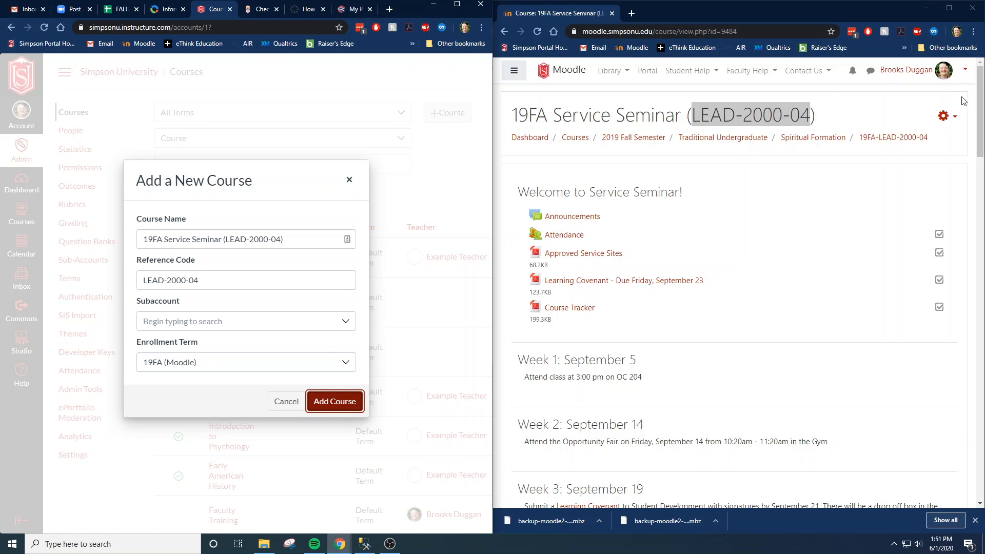
Start a backup of the Moodle course 19FA-LEAD-2000-04 with the default settings, skipping ahead to the final step
click(953, 118)
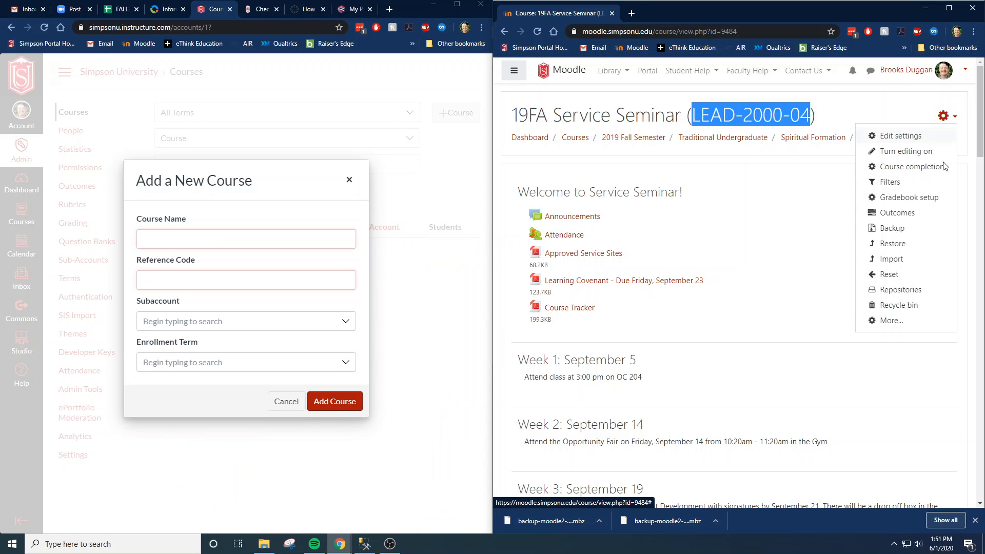
click(893, 229)
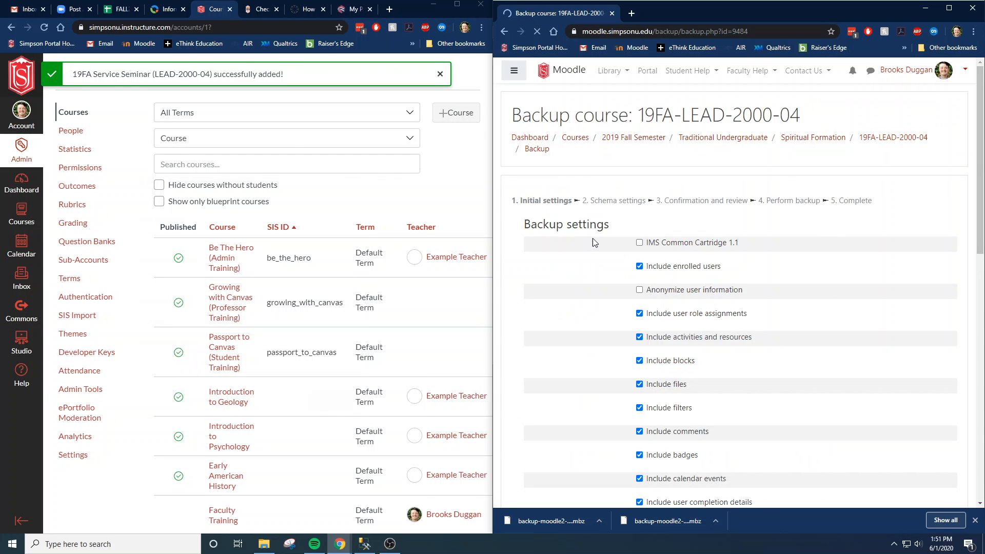
scroll(724, 275, down, 7)
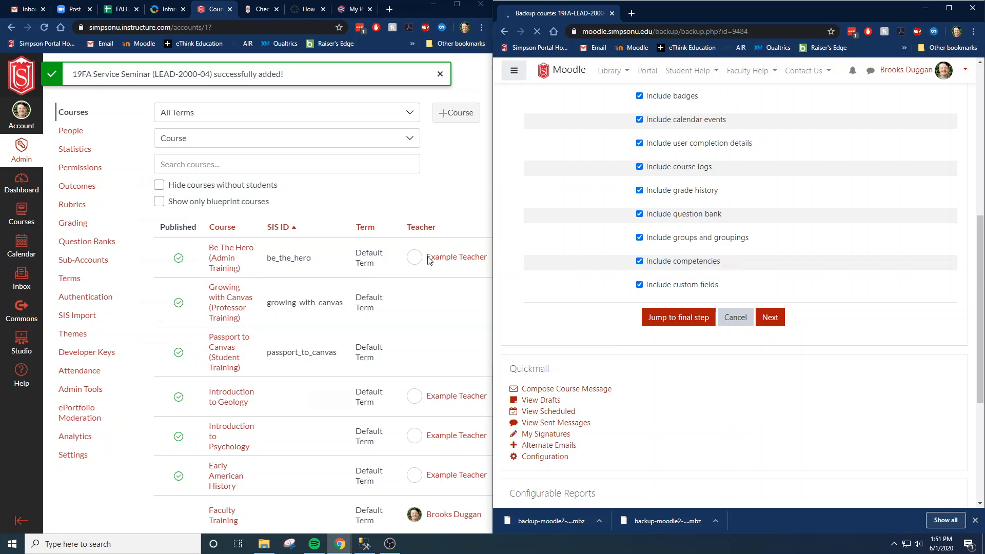
click(676, 318)
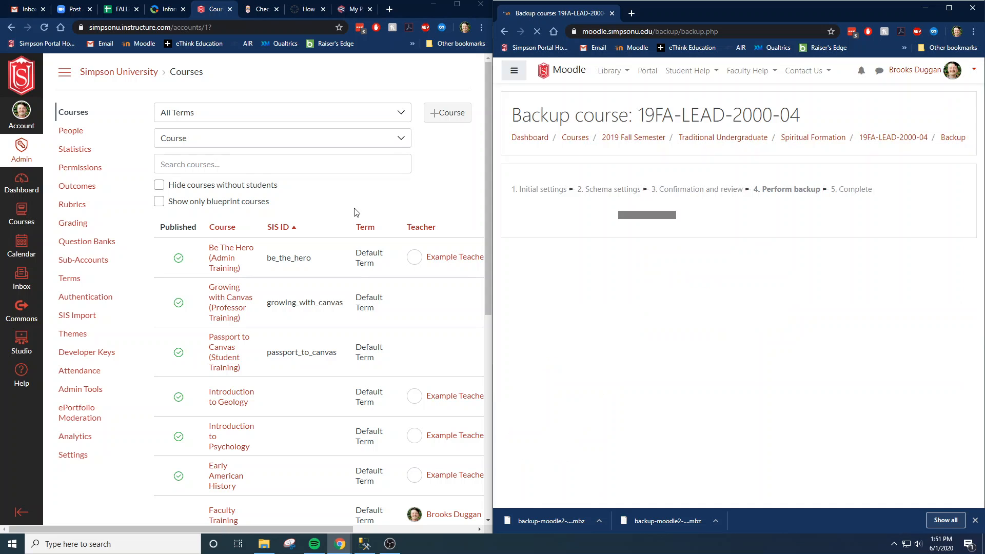
Open the new 19FA Service Seminar (LEAD-2000-04) course from page 3 of the Canvas course list
scroll(349, 226, down, 7)
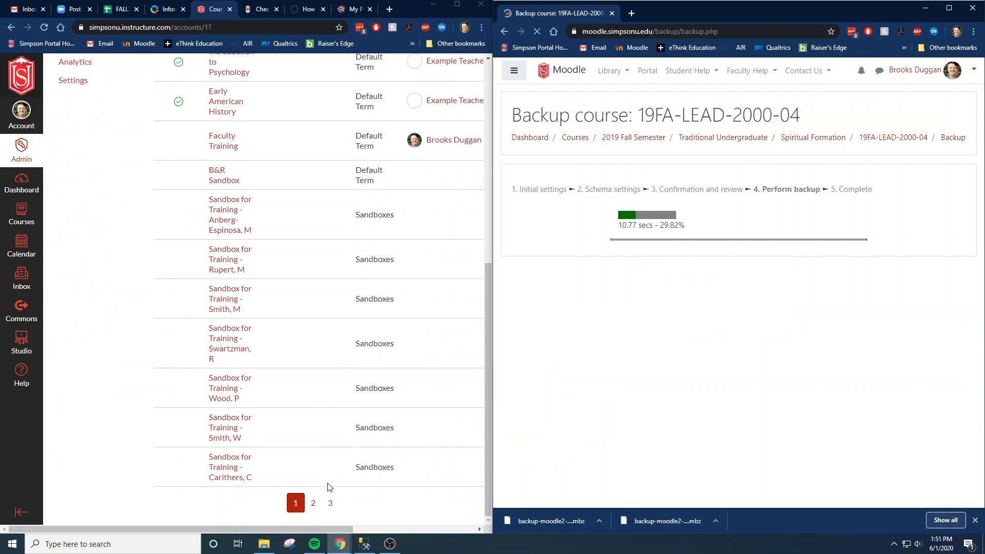
click(330, 503)
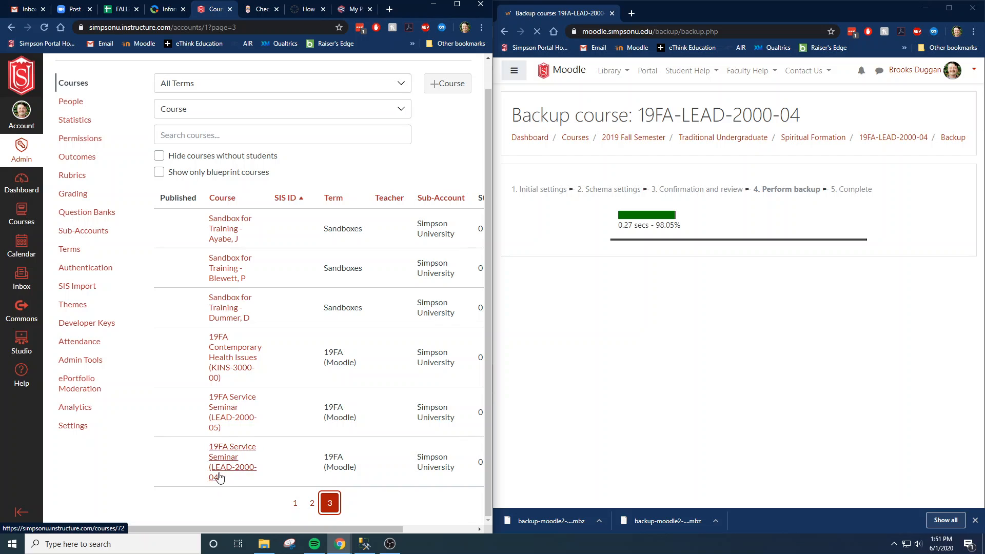
click(221, 469)
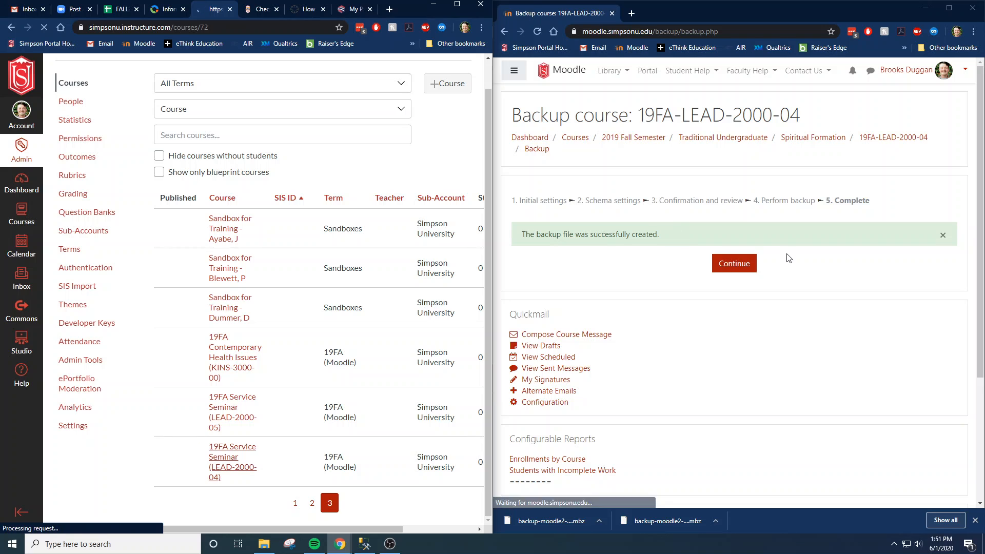
Download the completed LEAD-2000-04 backup from Moodle and copy the file into the Spiritual Formation folder in File Explorer
click(747, 267)
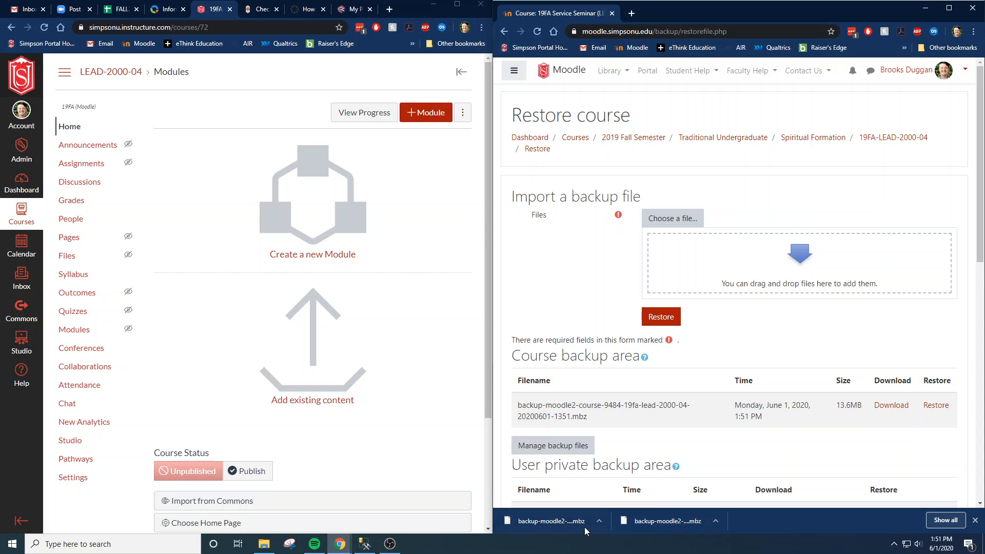
click(894, 406)
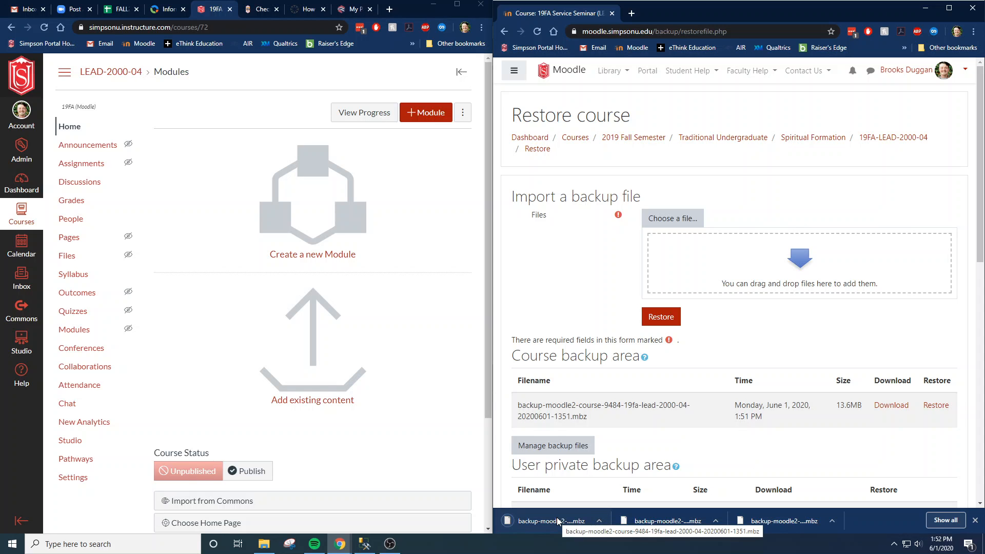
click(264, 544)
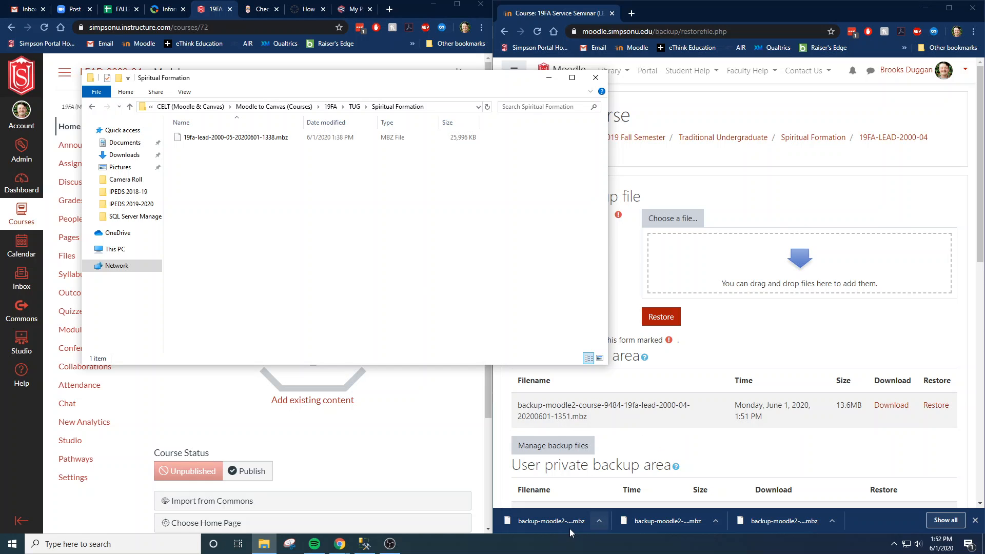
drag(568, 527, 294, 198)
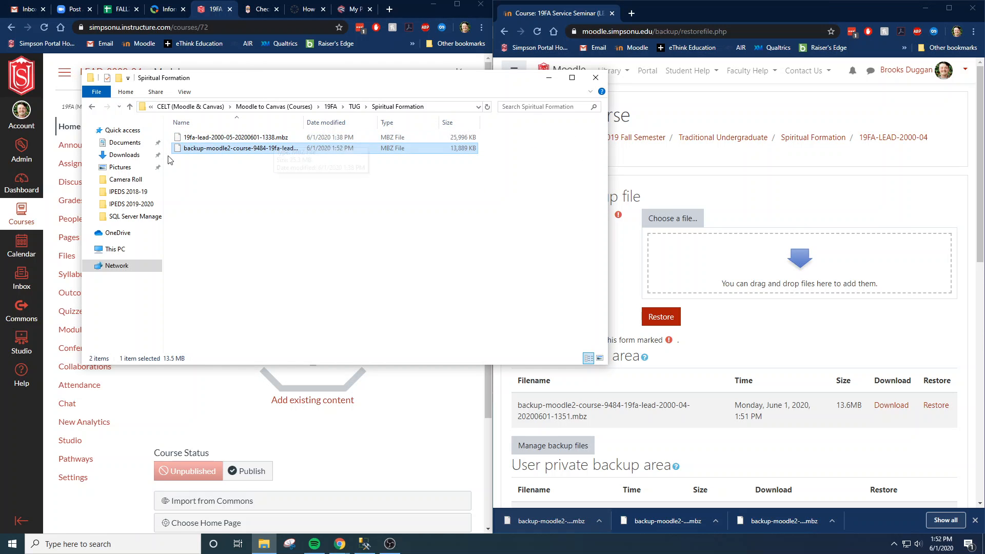
right_click(242, 152)
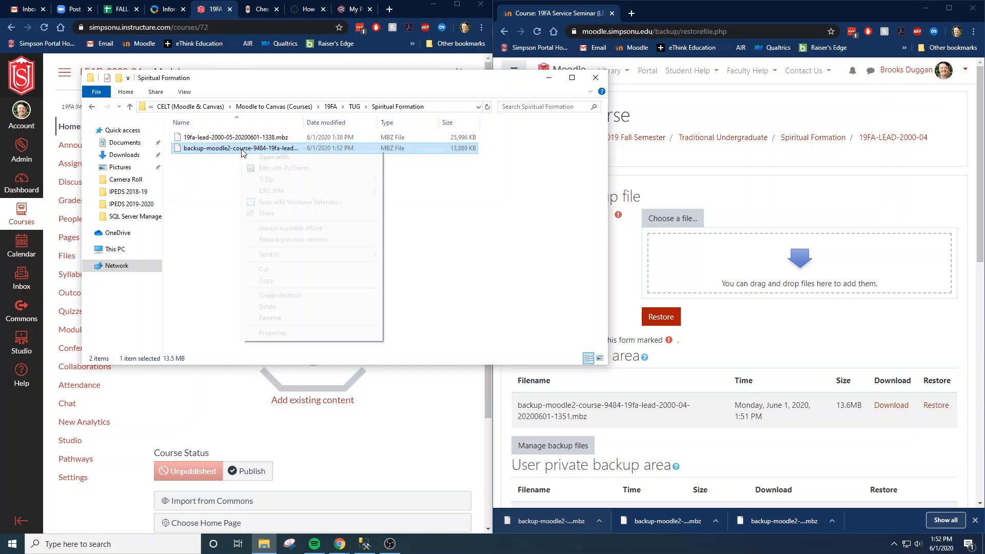
click(284, 319)
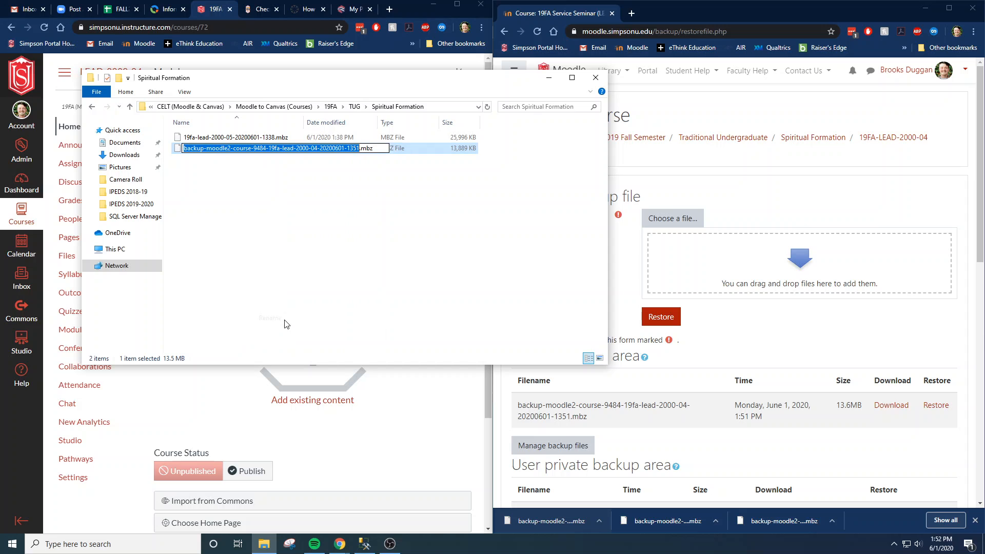
click(270, 149)
key(BackSpace)
key(BackSpace)
key(BackSpace)
key(BackSpace)
key(BackSpace)
key(BackSpace)
key(BackSpace)
key(BackSpace)
key(BackSpace)
key(BackSpace)
key(BackSpace)
key(BackSpace)
key(BackSpace)
key(BackSpace)
key(BackSpace)
key(BackSpace)
key(BackSpace)
key(BackSpace)
key(BackSpace)
key(BackSpace)
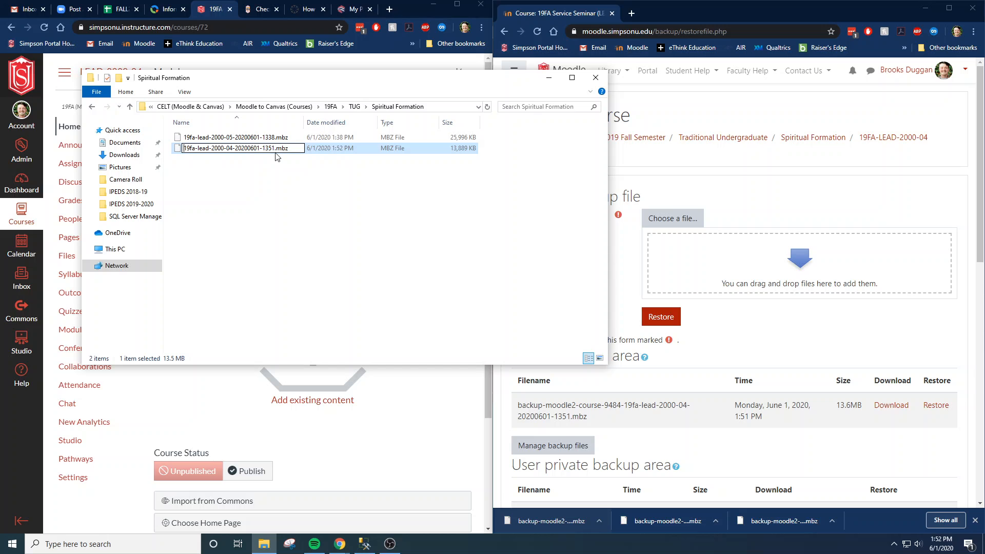
click(286, 223)
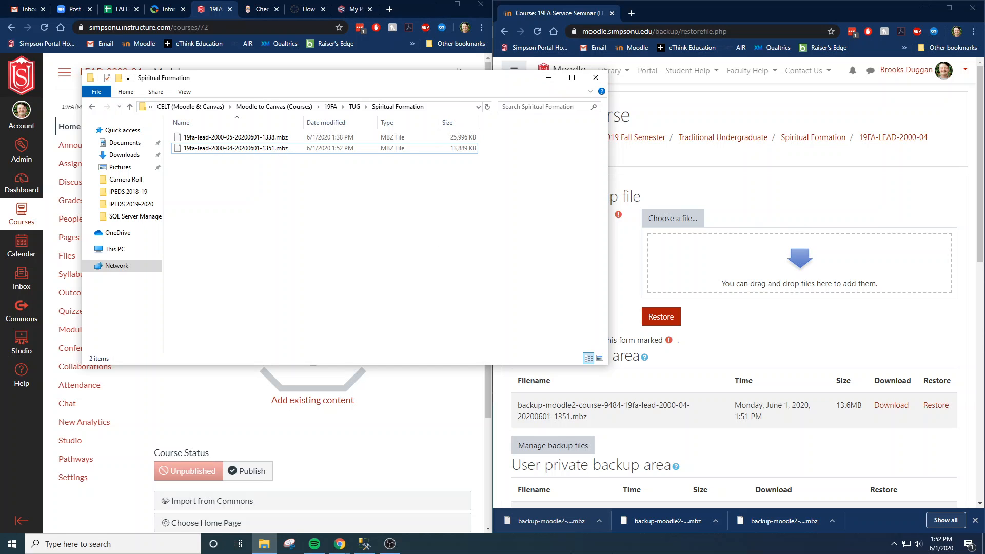
click(549, 81)
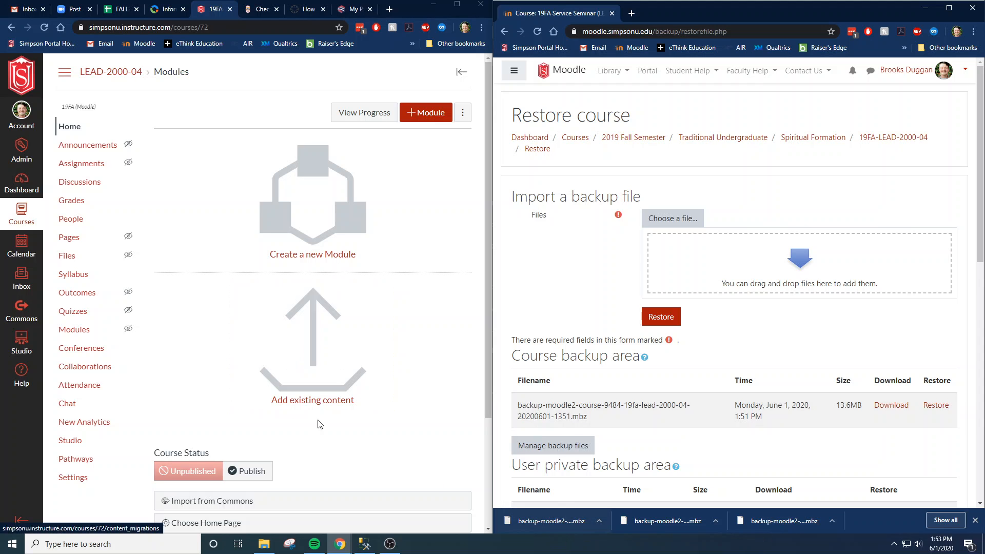
Start adding existing content to the Canvas course, with Moodle 1.9/2.x as the content type
click(291, 385)
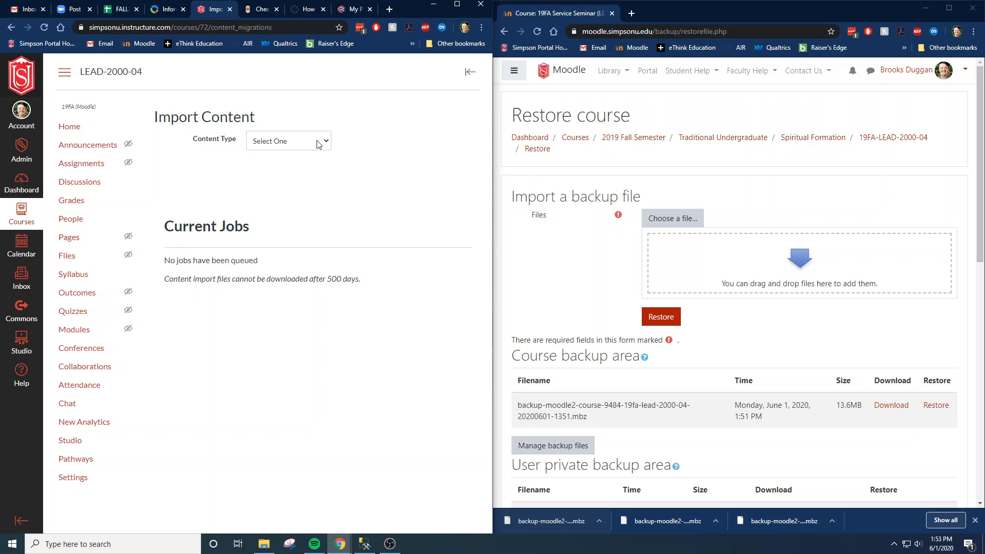
click(321, 142)
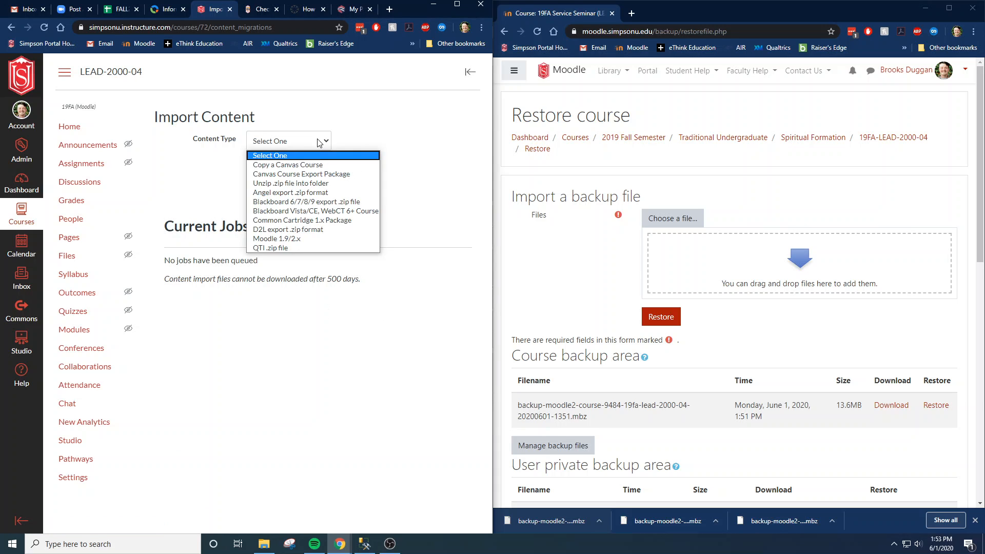
click(306, 239)
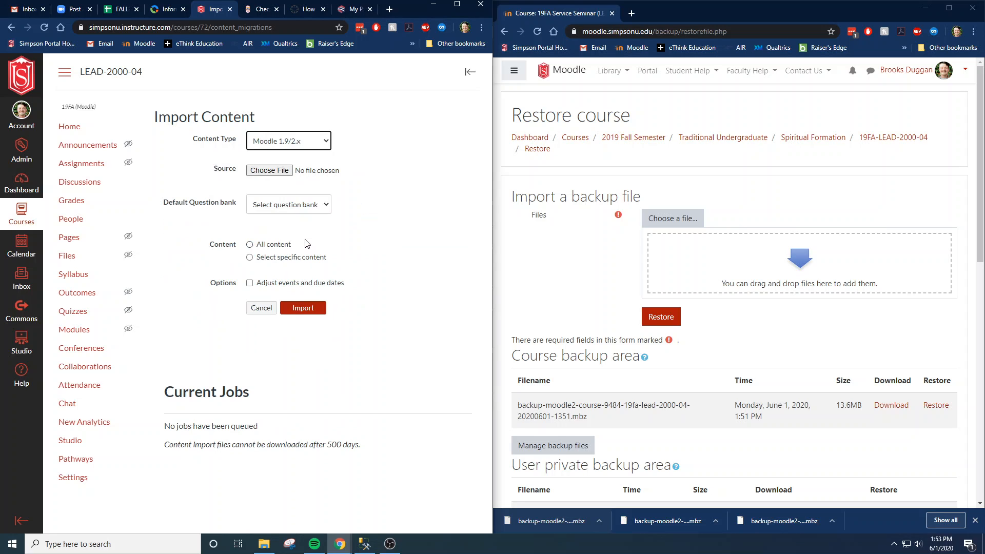
Choose the newest LEAD-2000-04 backup from the Downloads folder as the source, include all content, and run the import
click(287, 173)
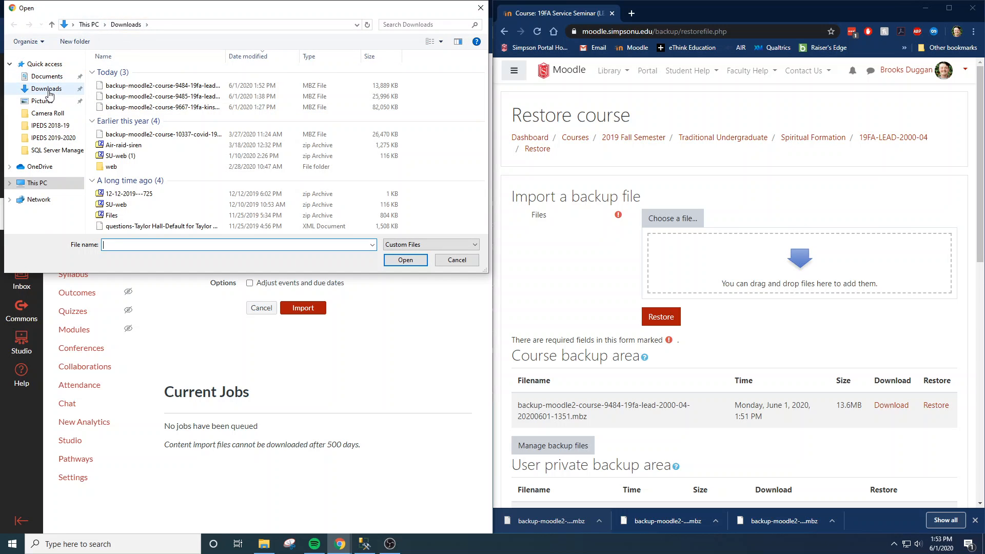
click(47, 89)
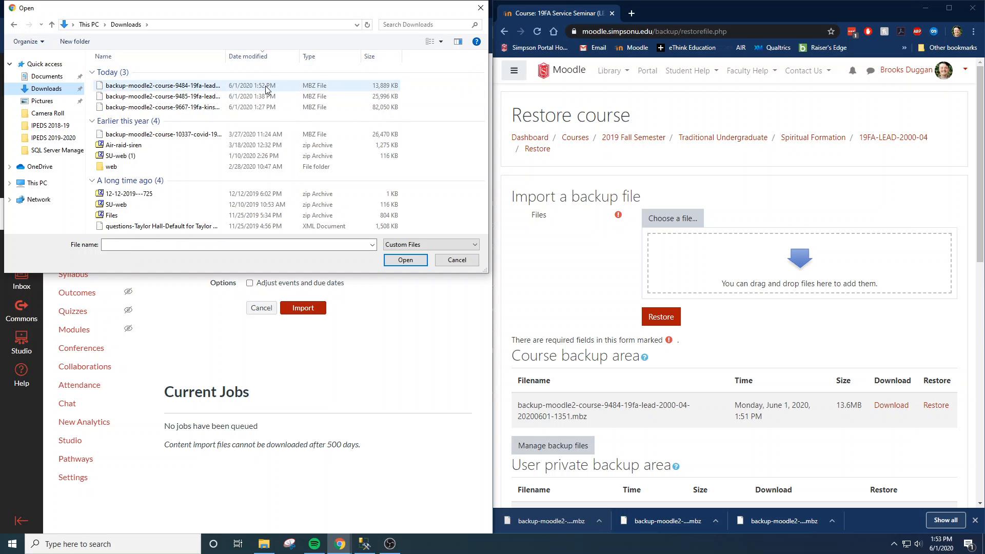
double_click(157, 85)
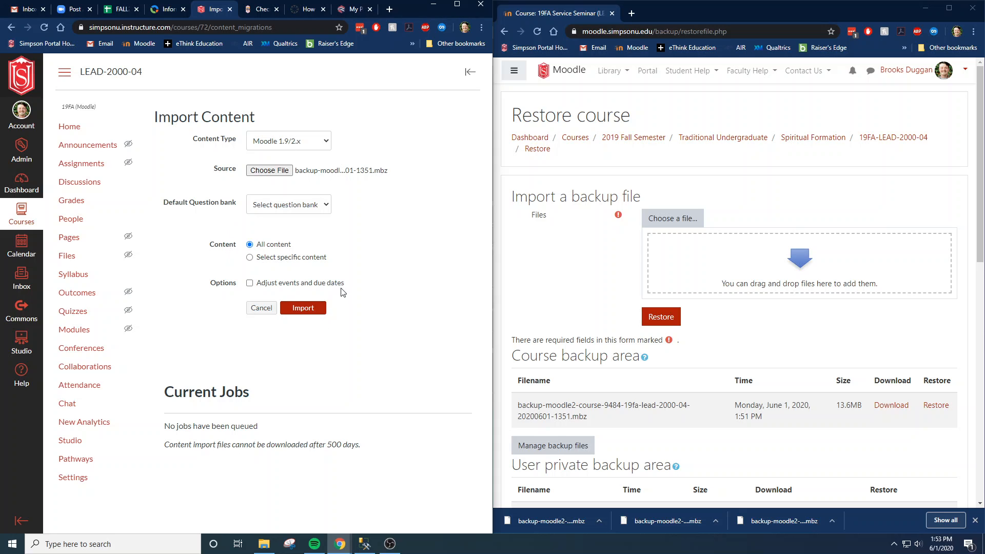
click(312, 310)
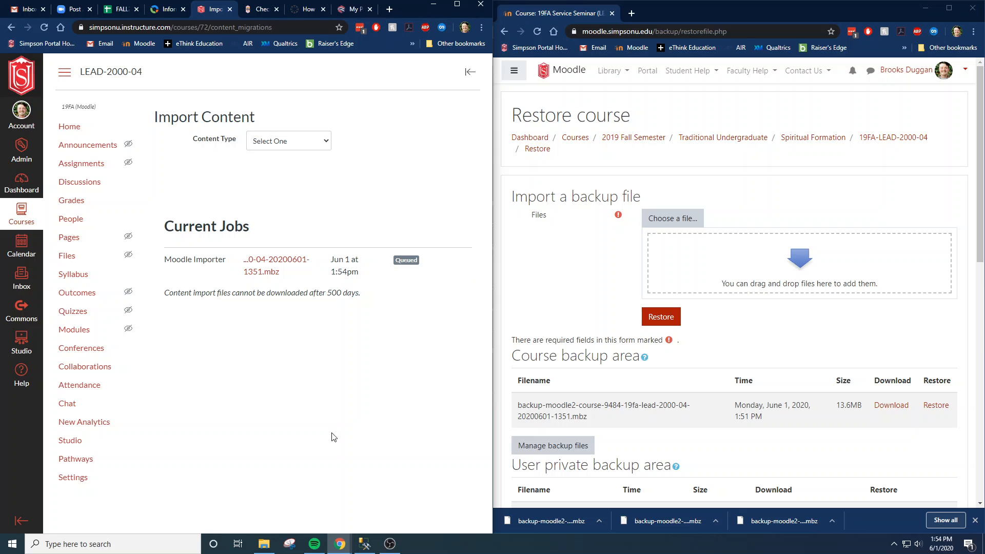
Return Moodle to the 19FA-LEAD-2000-04 course page and review the backup files stored under 19FA > TUG > Spiritual Formation
mouse_move(264, 551)
click(893, 139)
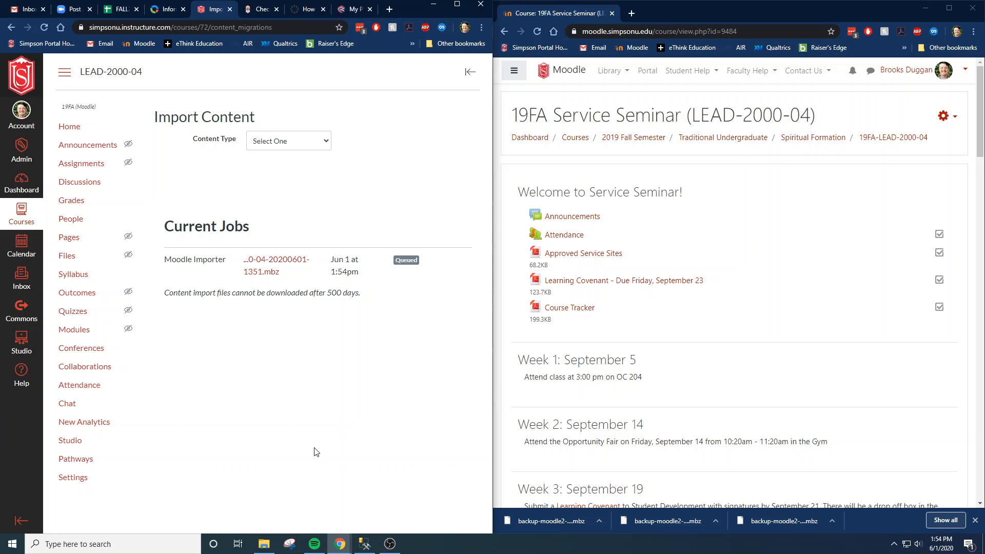
click(259, 551)
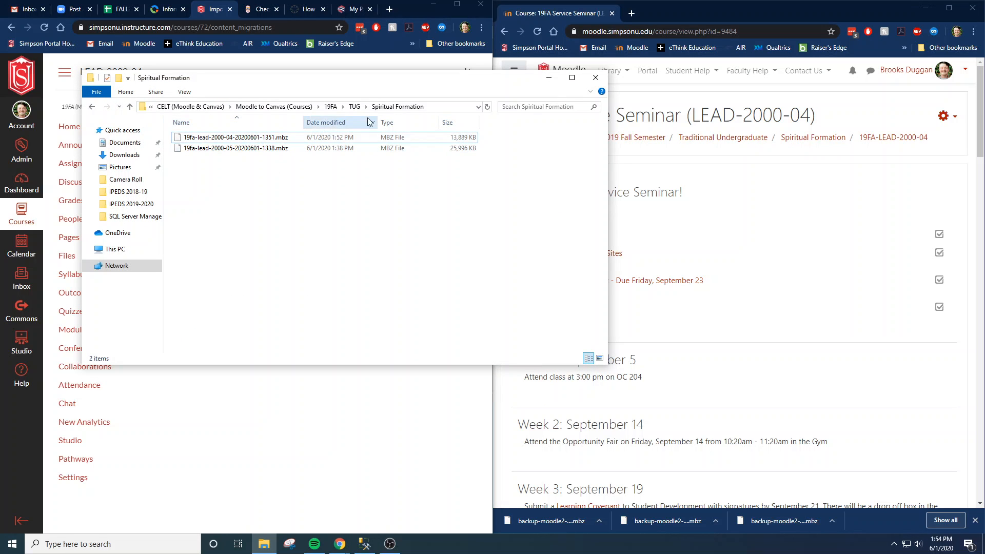
click(330, 106)
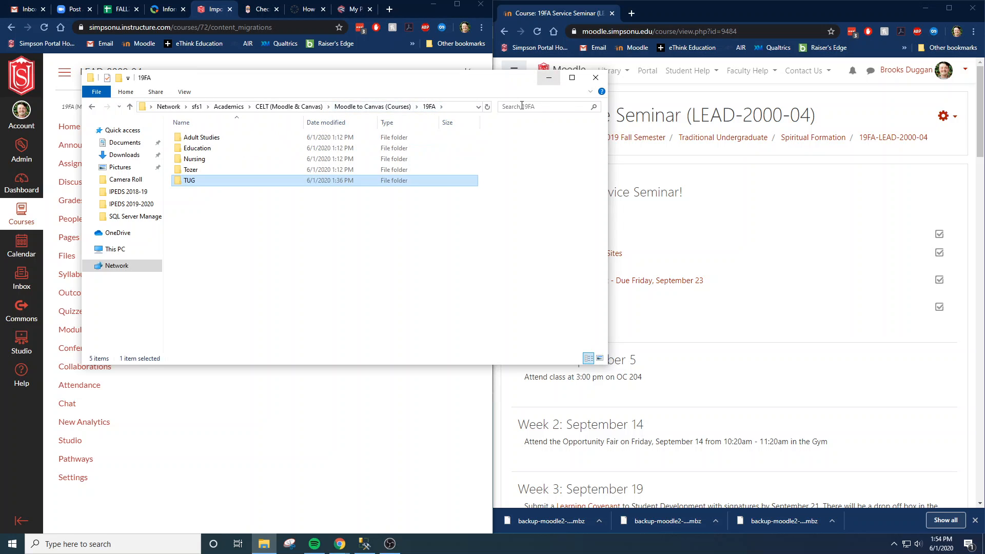
click(434, 108)
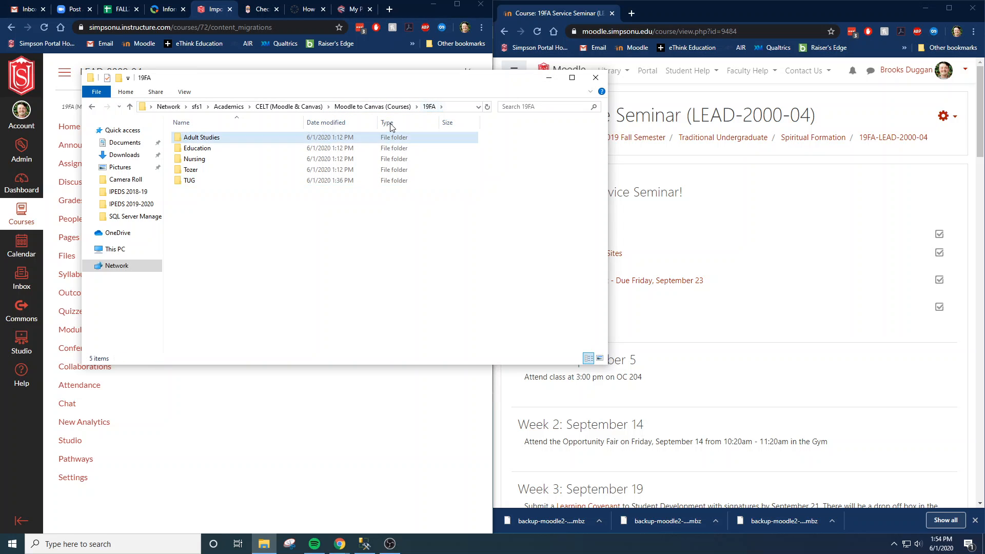
double_click(217, 183)
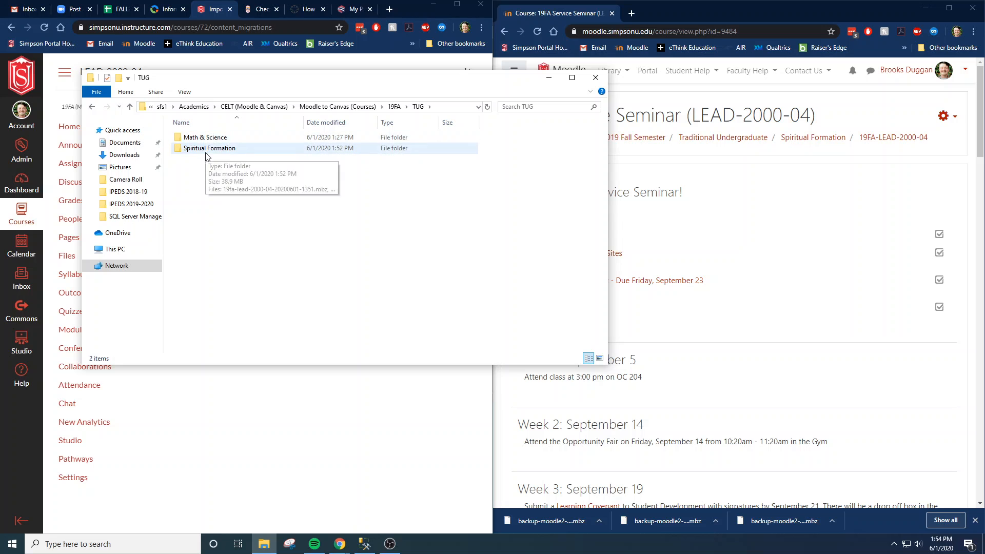
double_click(218, 149)
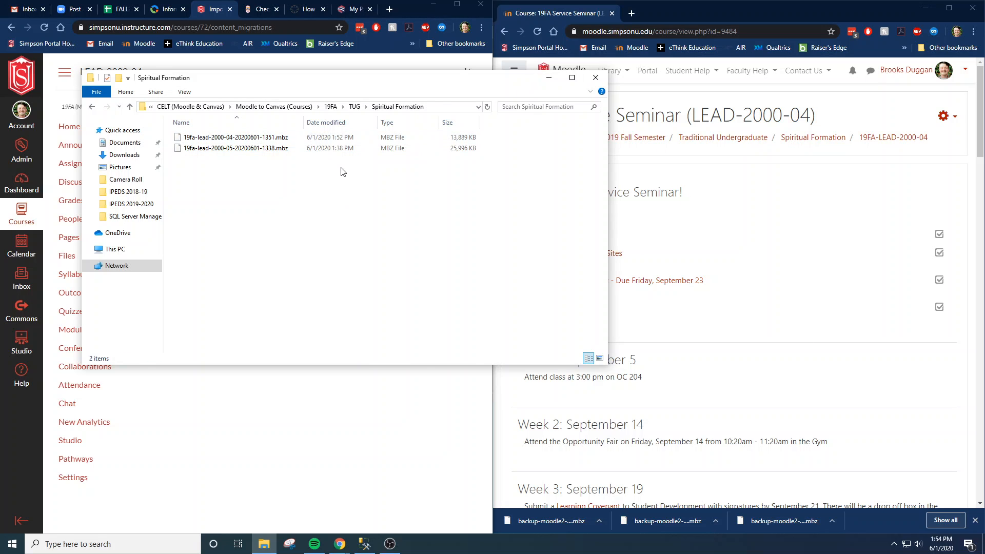
click(550, 78)
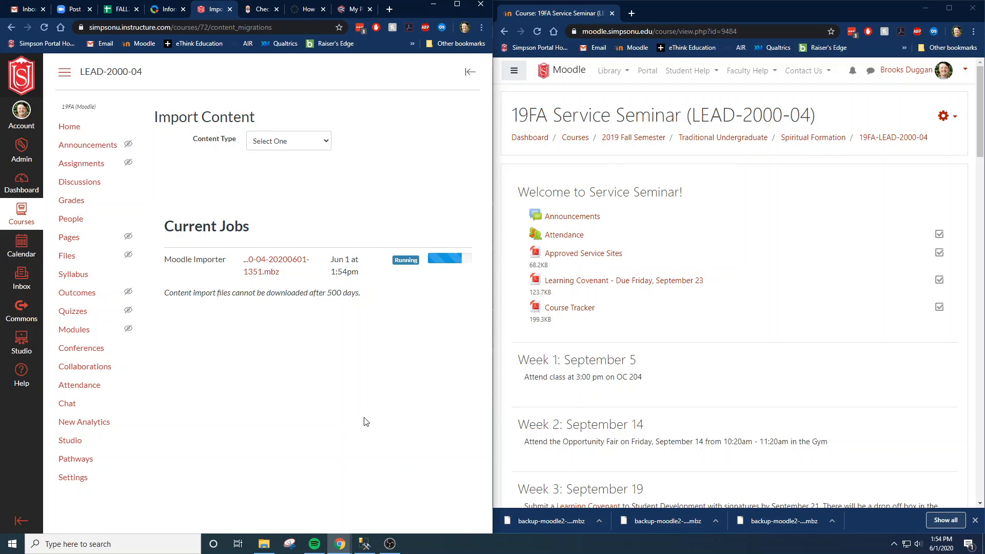
click(261, 552)
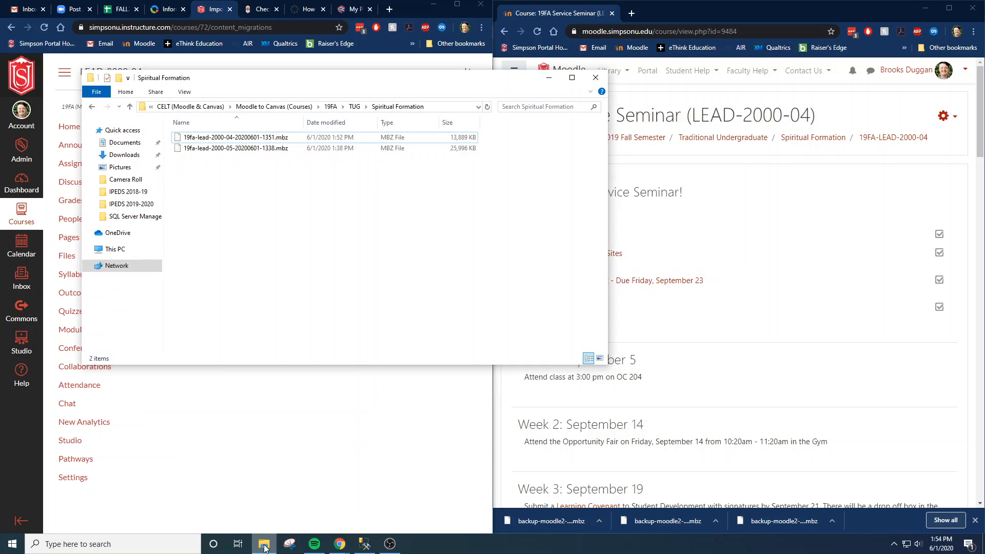
click(549, 78)
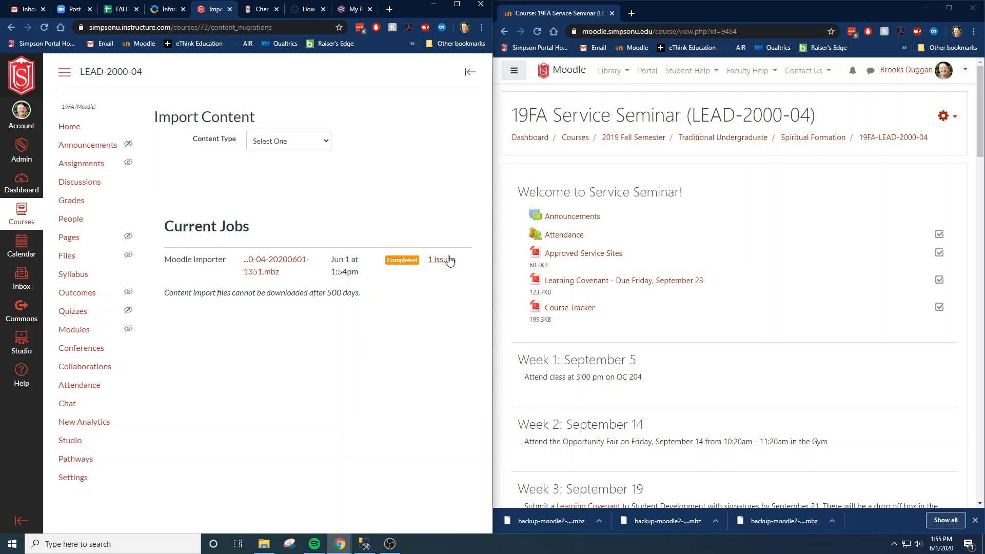
Expand the issue report of the Moodle import job and highlight the word "Announcements" in it
click(446, 262)
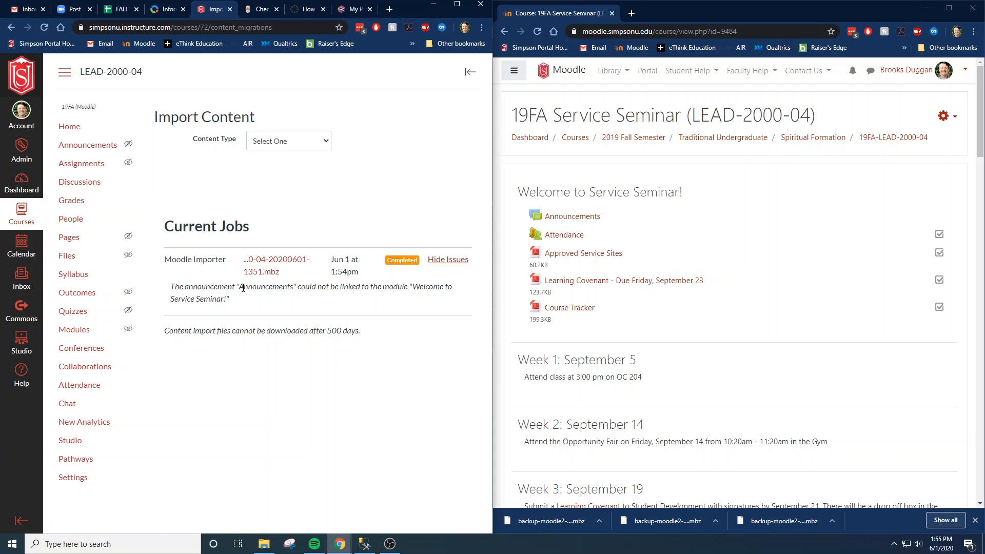
drag(239, 286, 291, 288)
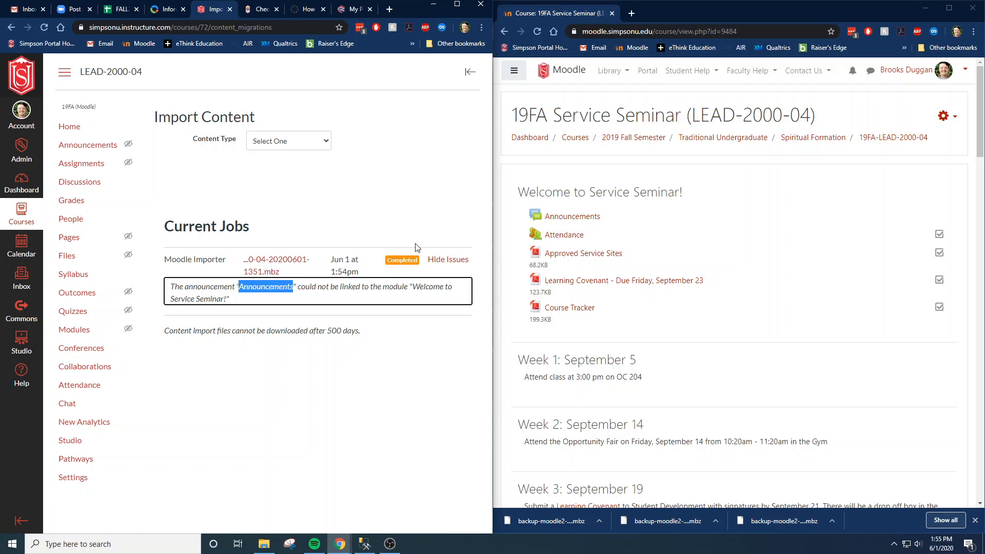
Open the Canvas course home page, compare its modules with the Moodle course sections, and view the Week 1: September 5 page
click(425, 203)
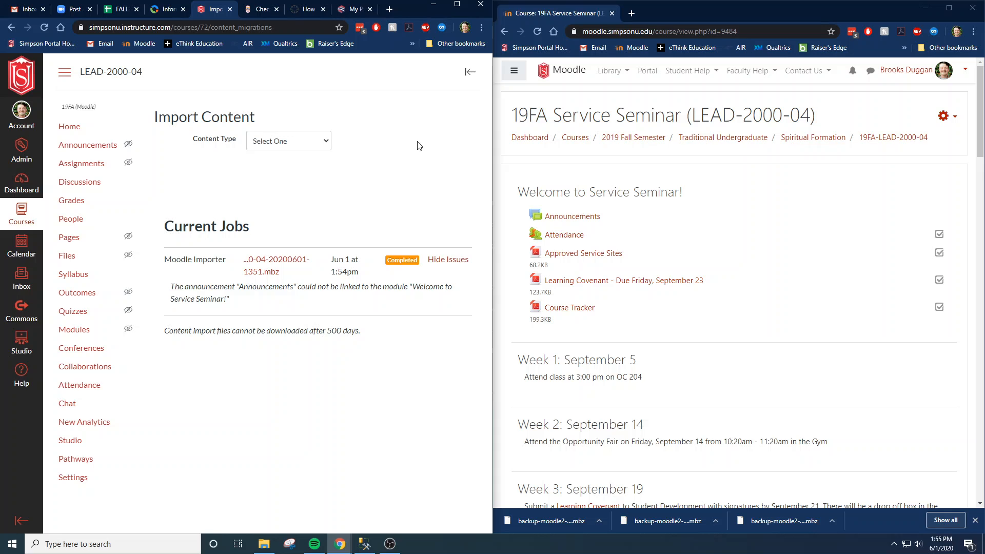
click(69, 127)
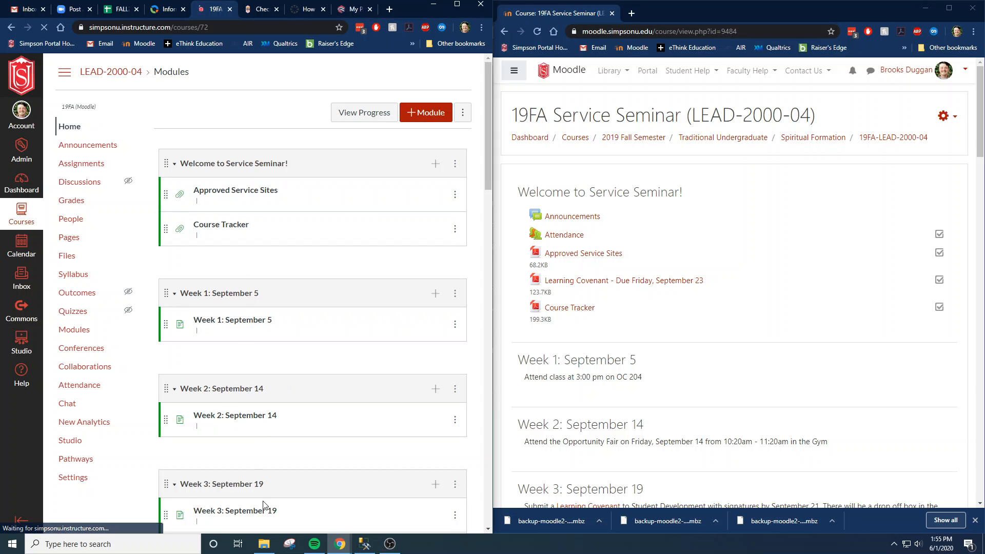
scroll(669, 235, down, 6)
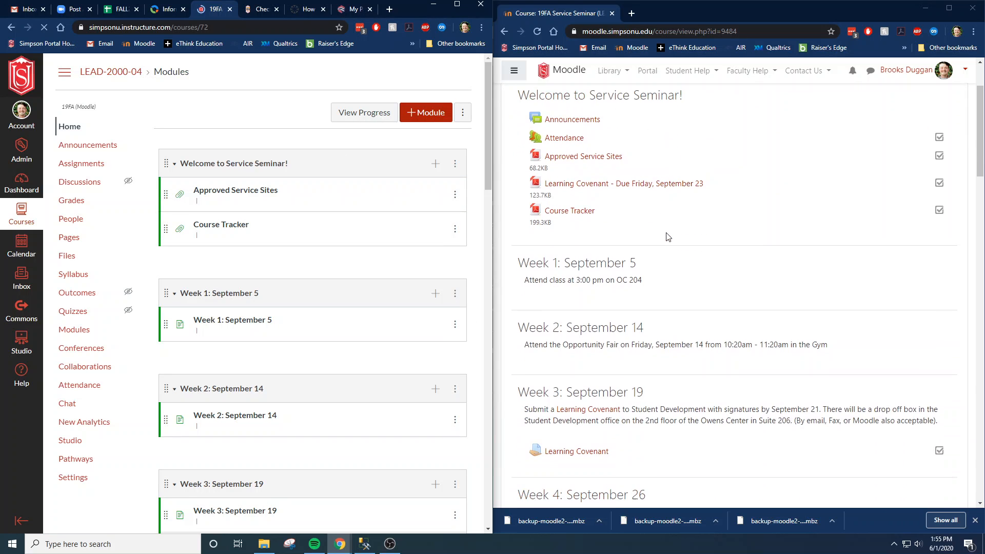
scroll(668, 237, down, 2)
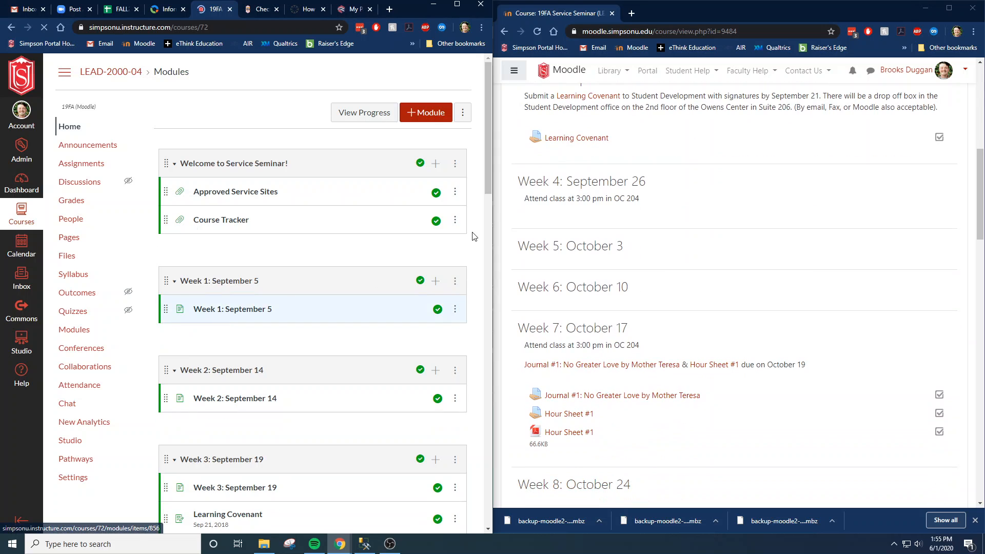
click(216, 312)
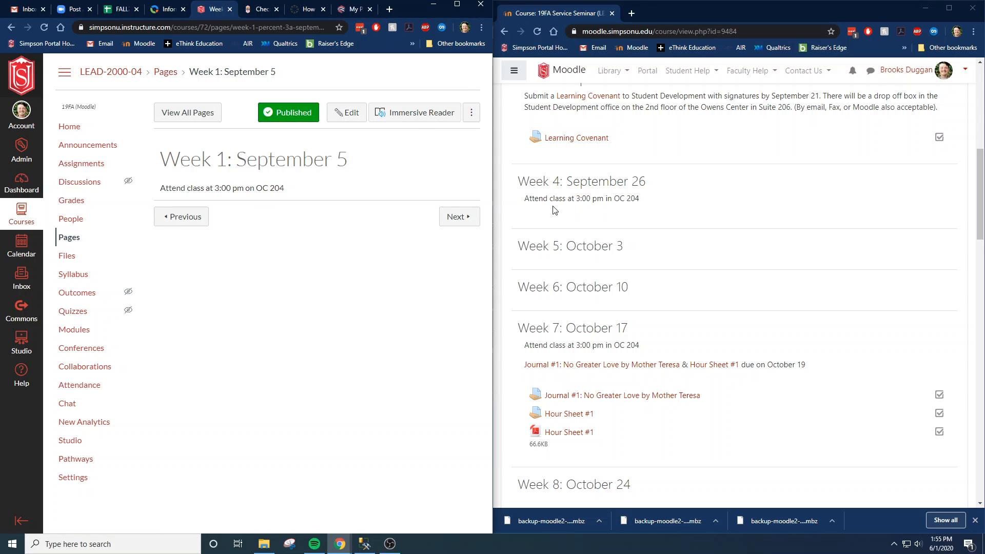
Return to the Canvas course home and examine the imported modules and their items from Welcome to Service Seminar! through Week 14: December 5
click(11, 27)
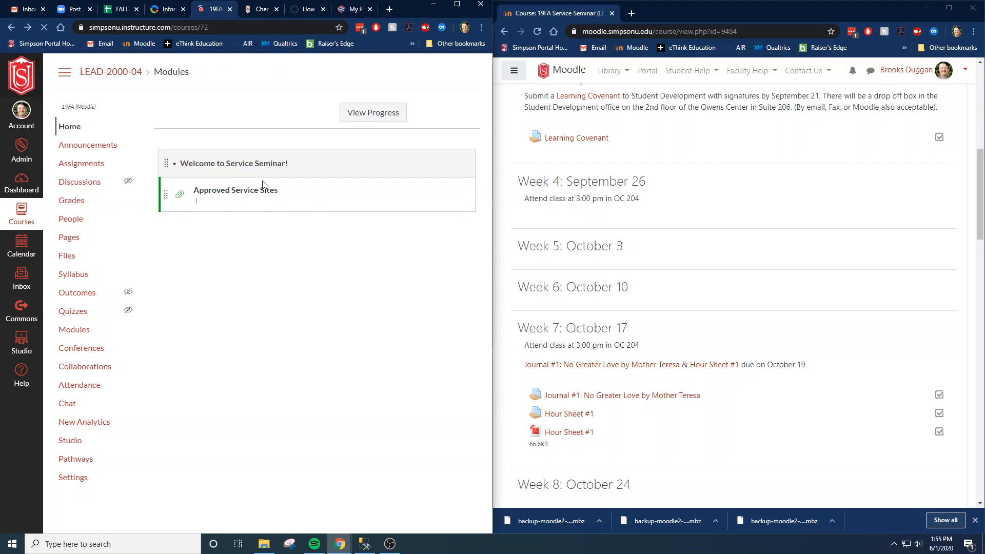
scroll(356, 257, down, 5)
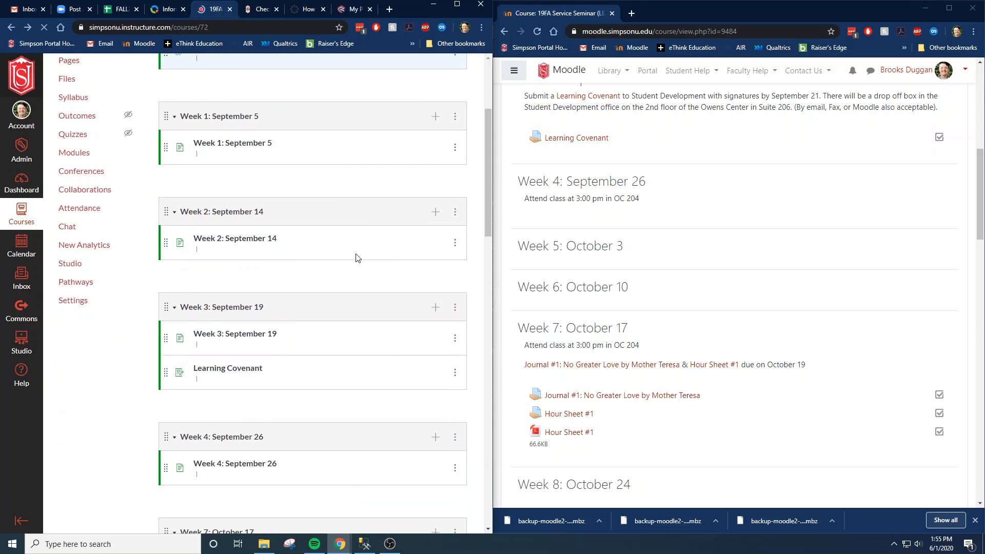
scroll(339, 257, down, 10)
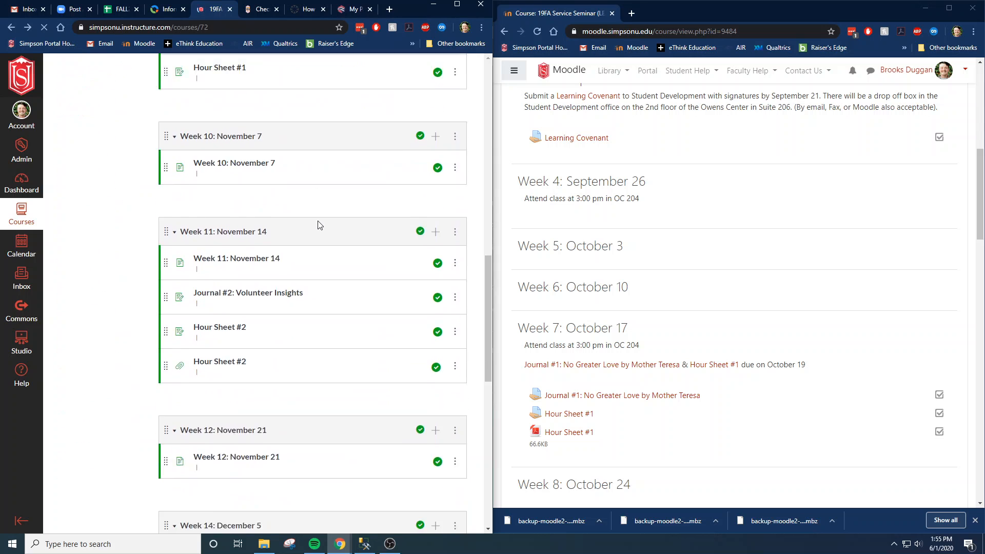
scroll(320, 224, down, 5)
scroll(320, 225, up, 15)
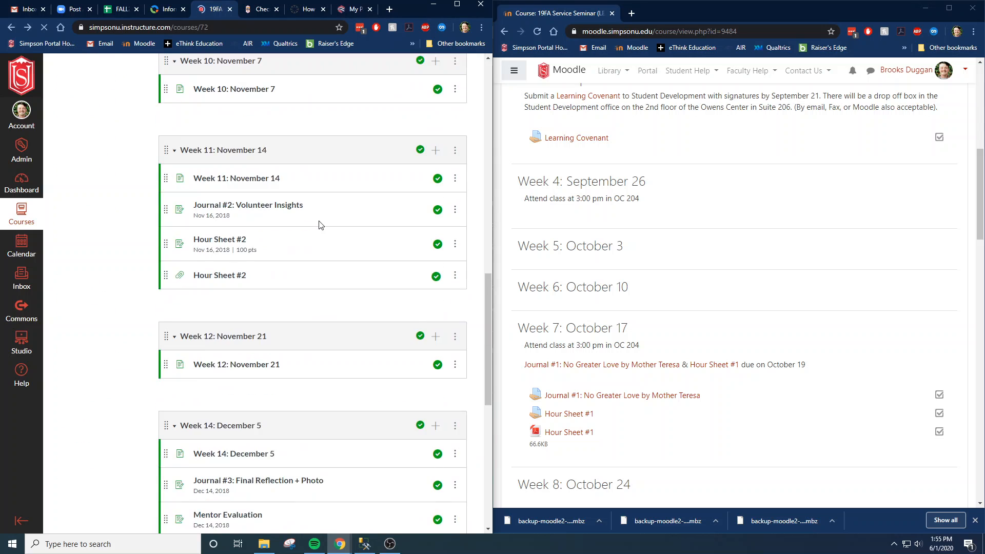
scroll(319, 225, up, 3)
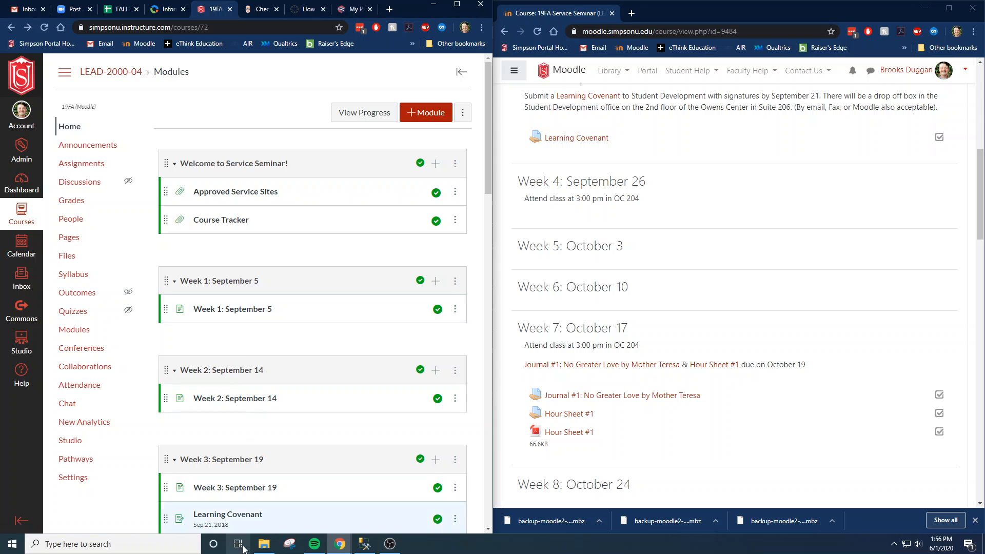
scroll(286, 260, down, 3)
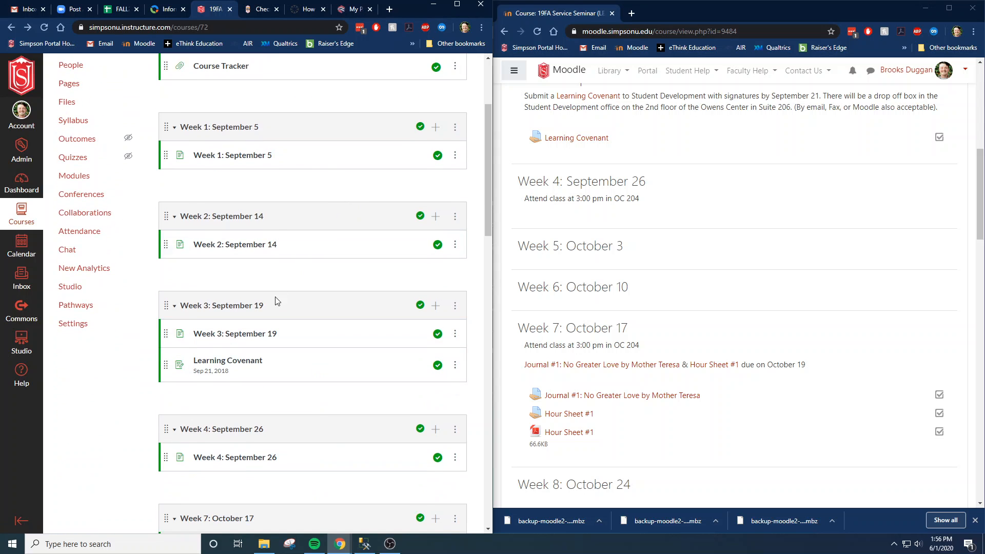
scroll(272, 289, up, 3)
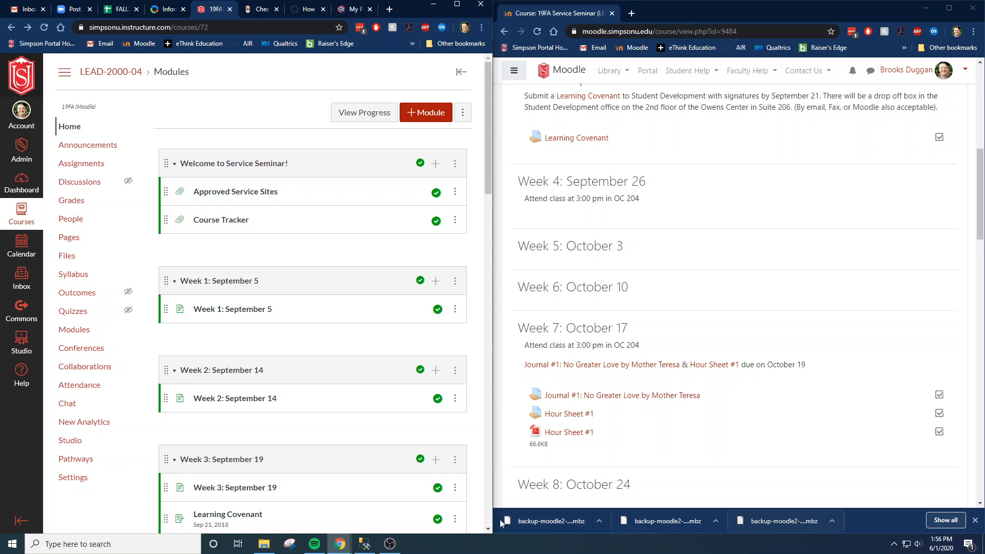
In File Explorer, delete today's three Moodle backup files, for courses 9484, 9485 and 9667, from the Downloads folder
click(263, 544)
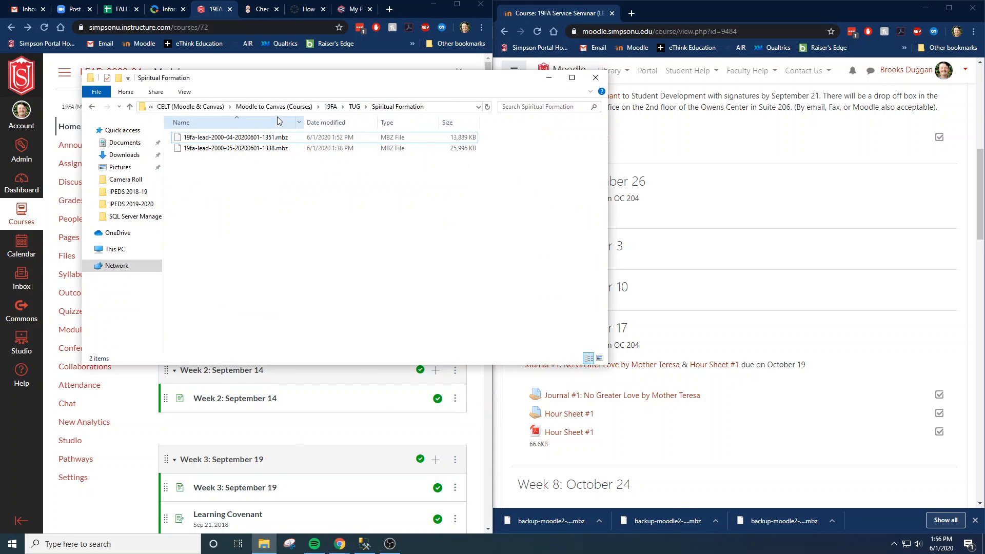
click(122, 155)
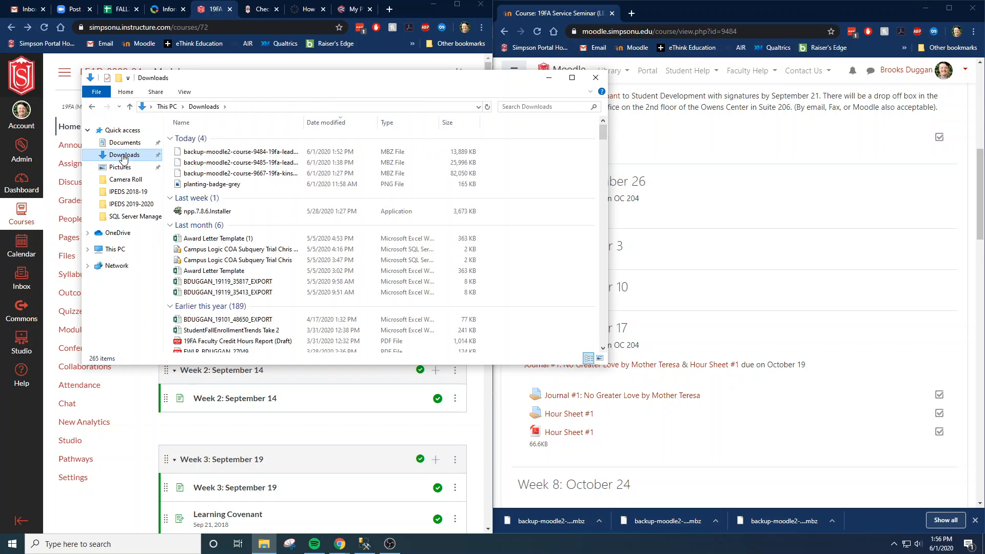
click(200, 154)
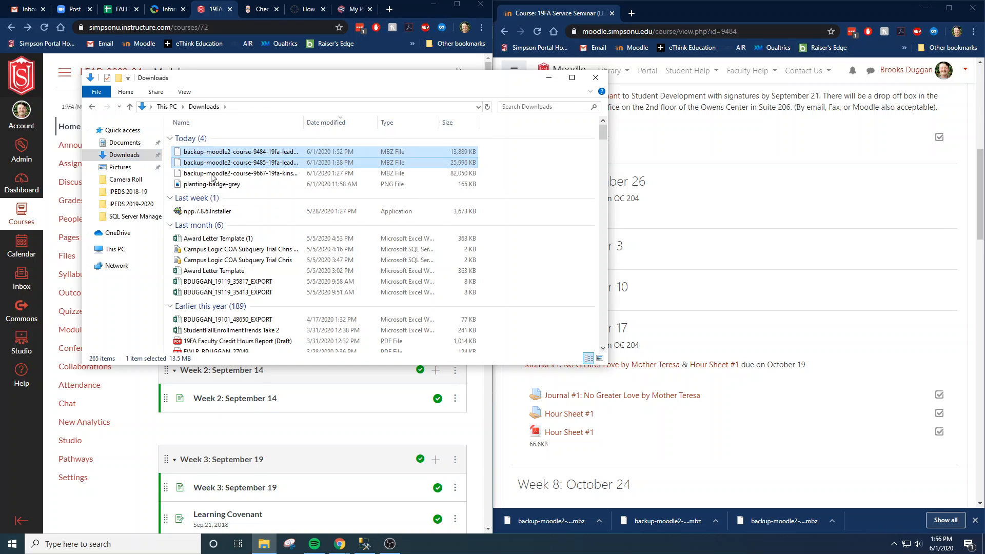
ctrl+click(218, 162)
ctrl+click(213, 174)
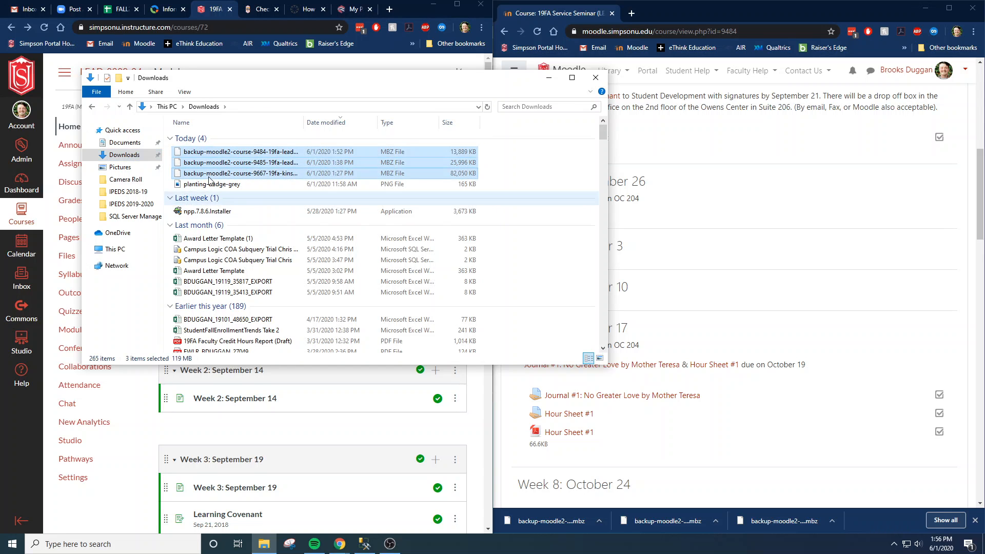
right_click(276, 158)
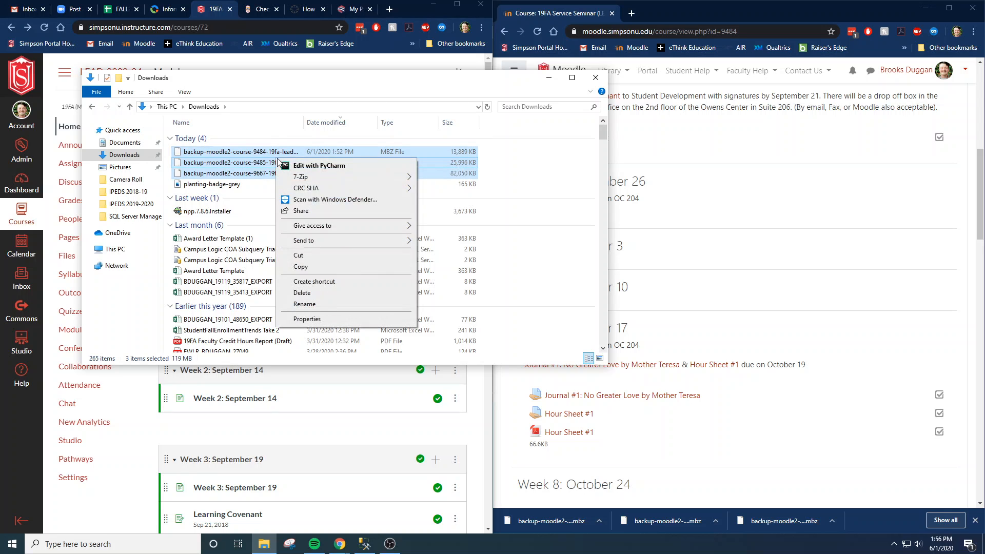
click(326, 294)
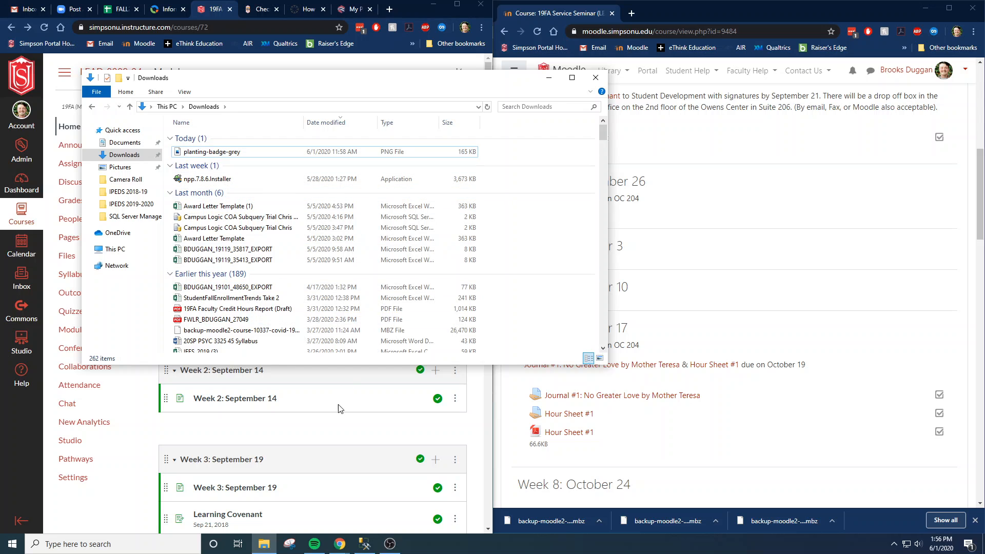
Delete the older backup-moodle2-course-10337 MBZ file from the Downloads folder
click(277, 331)
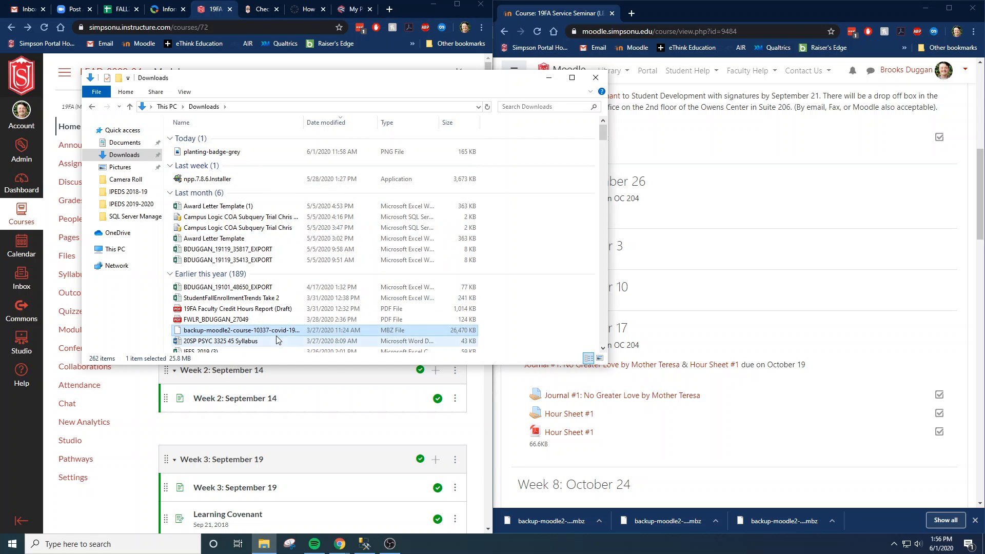
right_click(264, 332)
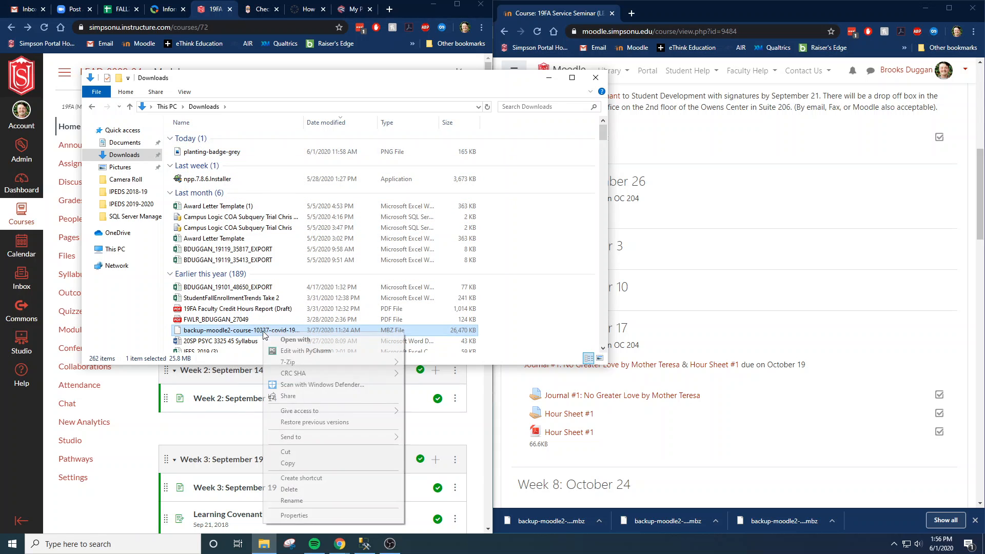
click(325, 489)
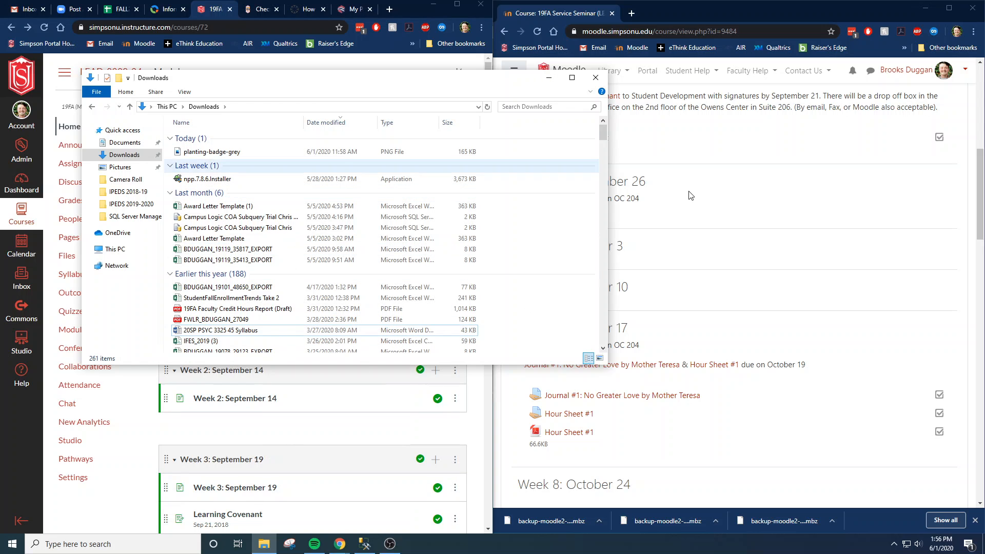
Minimize File Explorer and dismiss the list of downloaded backups in the Moodle browser window
click(548, 78)
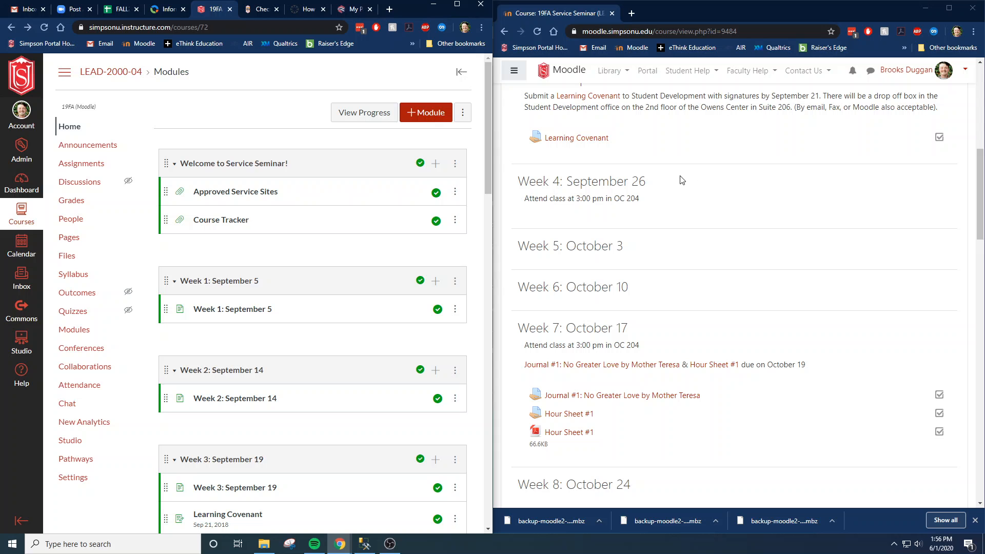
click(975, 520)
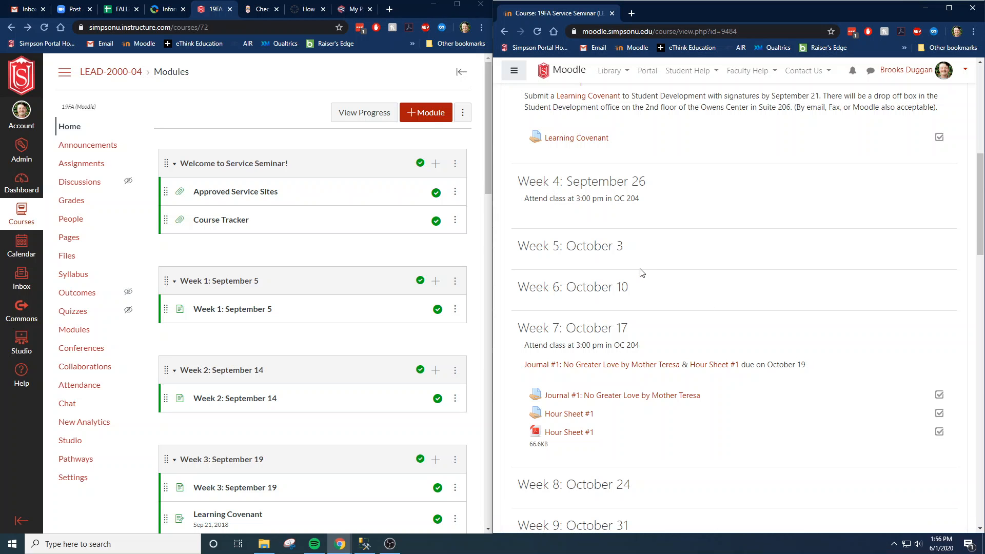
scroll(656, 254, up, 8)
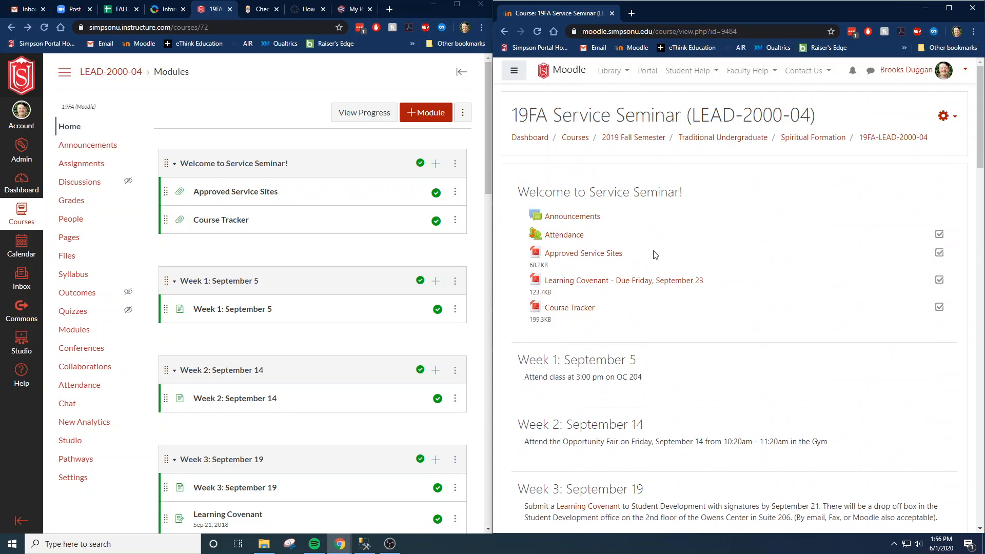